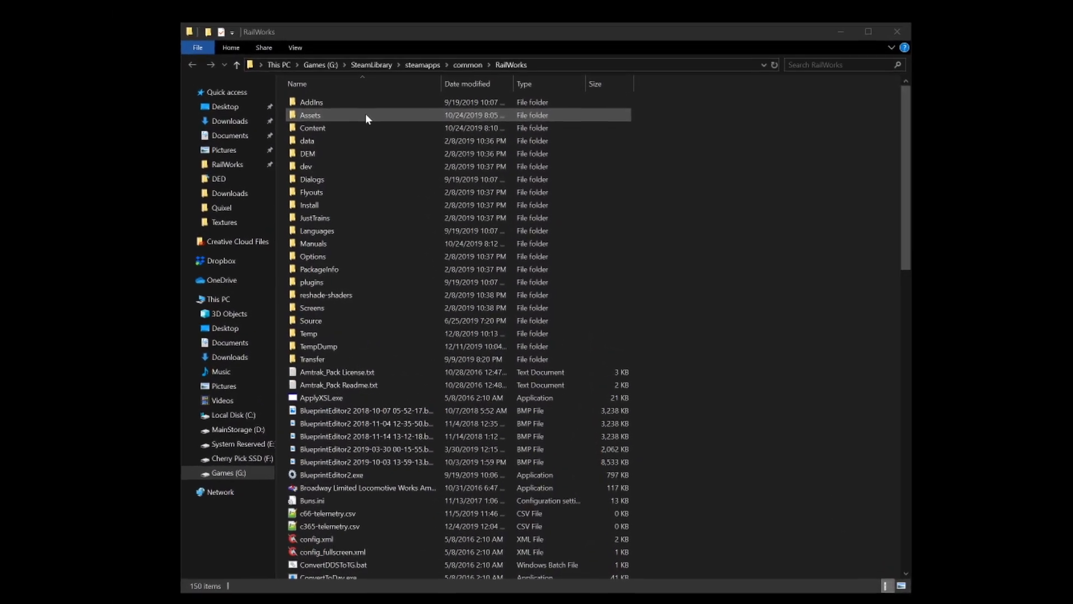
# Step: Open the RailSimulatorUS folder inside the Kuju folder of the RailWorks Assets directory
pyautogui.doubleClick(366, 114)
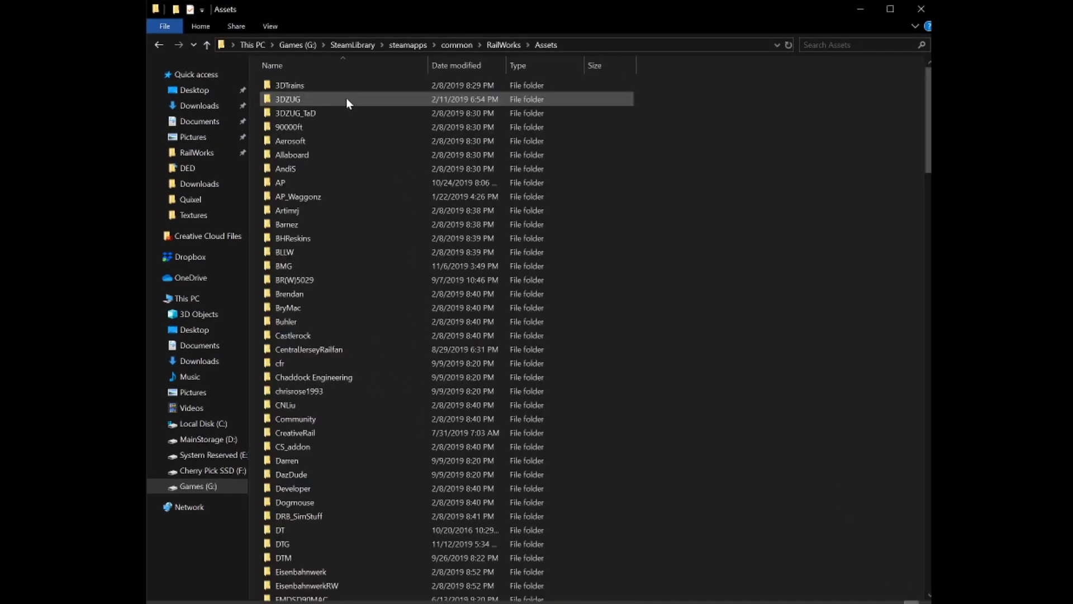
pyautogui.click(347, 98)
pyautogui.write('ku')
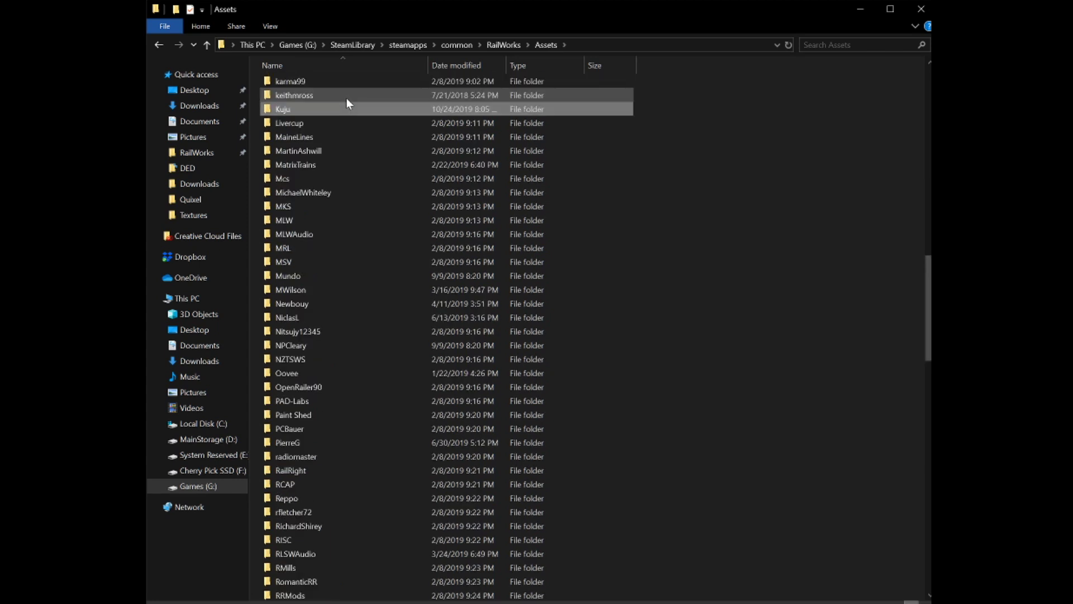
pyautogui.doubleClick(298, 104)
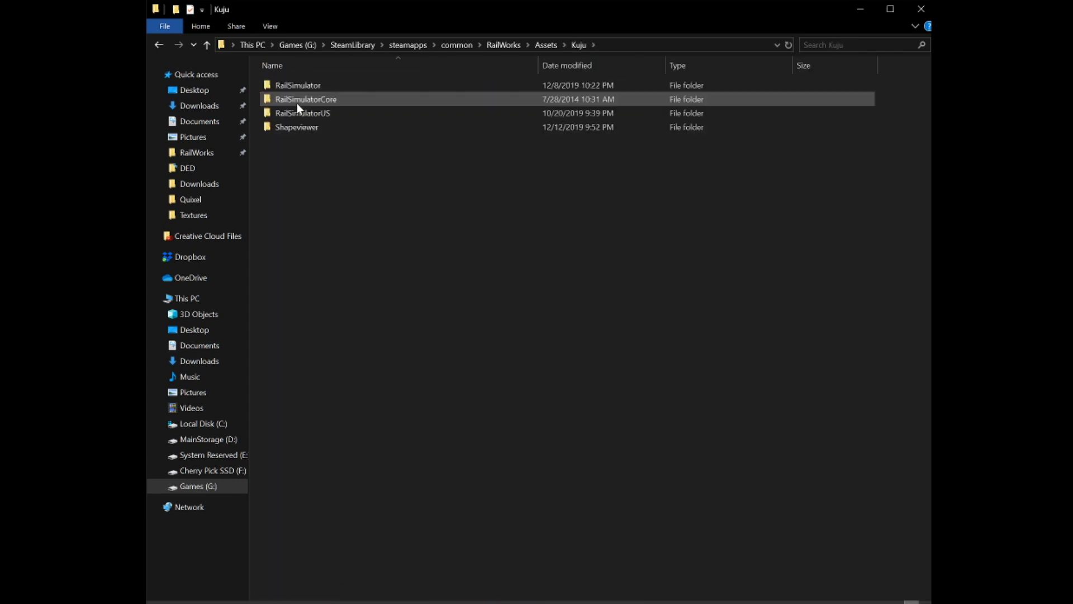
pyautogui.doubleClick(297, 115)
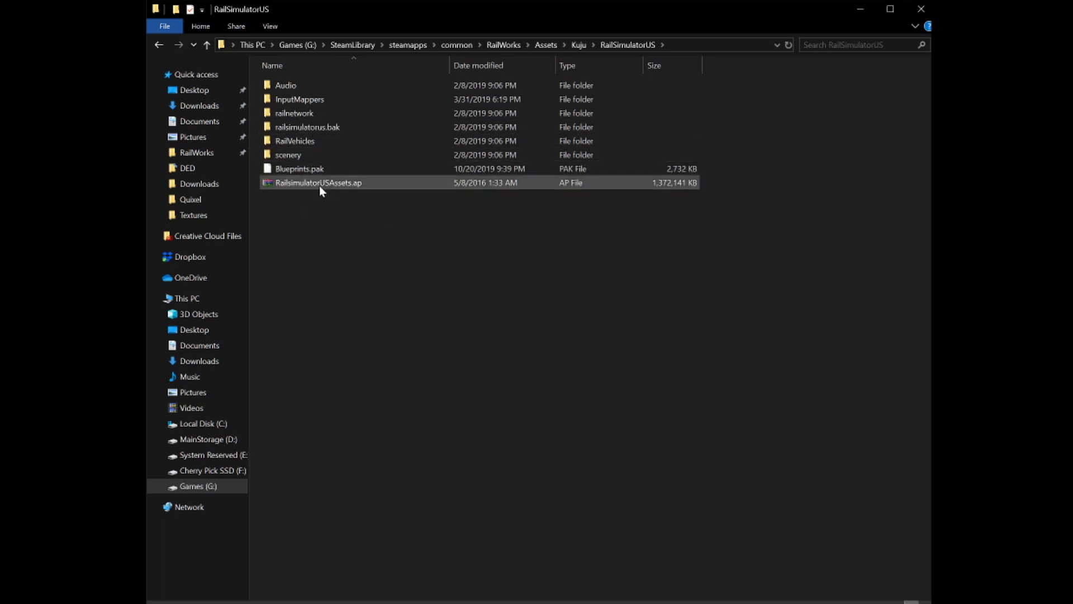
# Step: Open the Engine folder of the black SD40-2 locomotive under RailVehicles\Diesel\SD40-2\Black
pyautogui.doubleClick(293, 143)
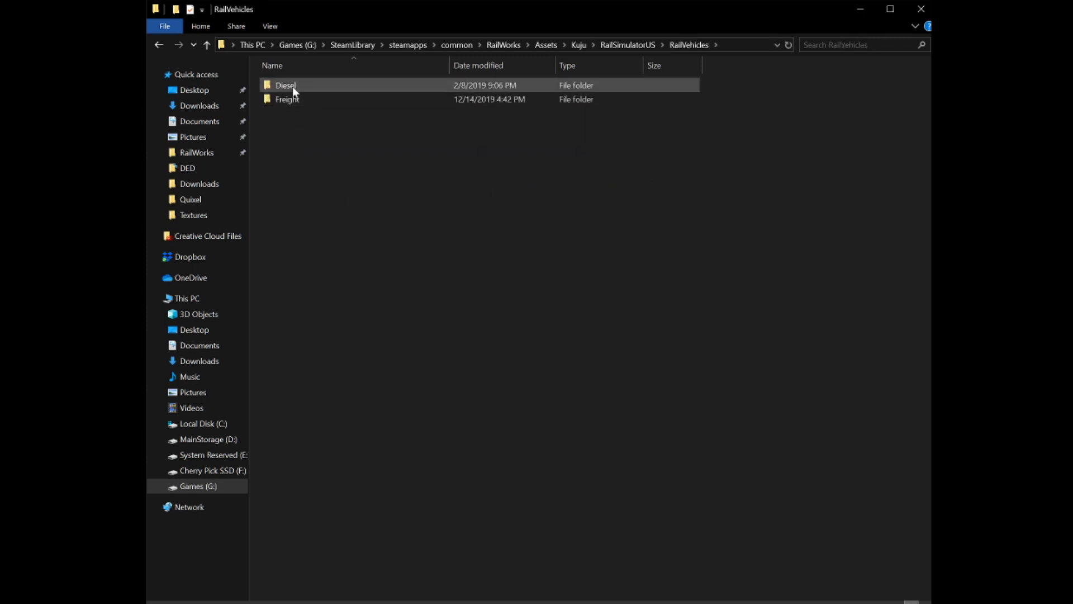
pyautogui.doubleClick(293, 86)
pyautogui.doubleClick(291, 114)
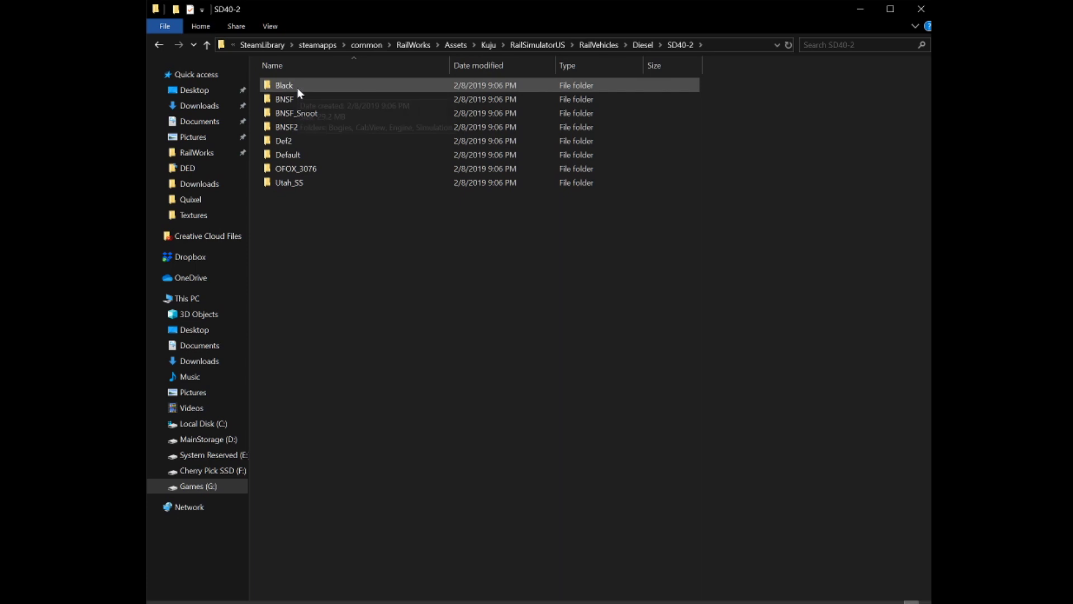
pyautogui.doubleClick(298, 88)
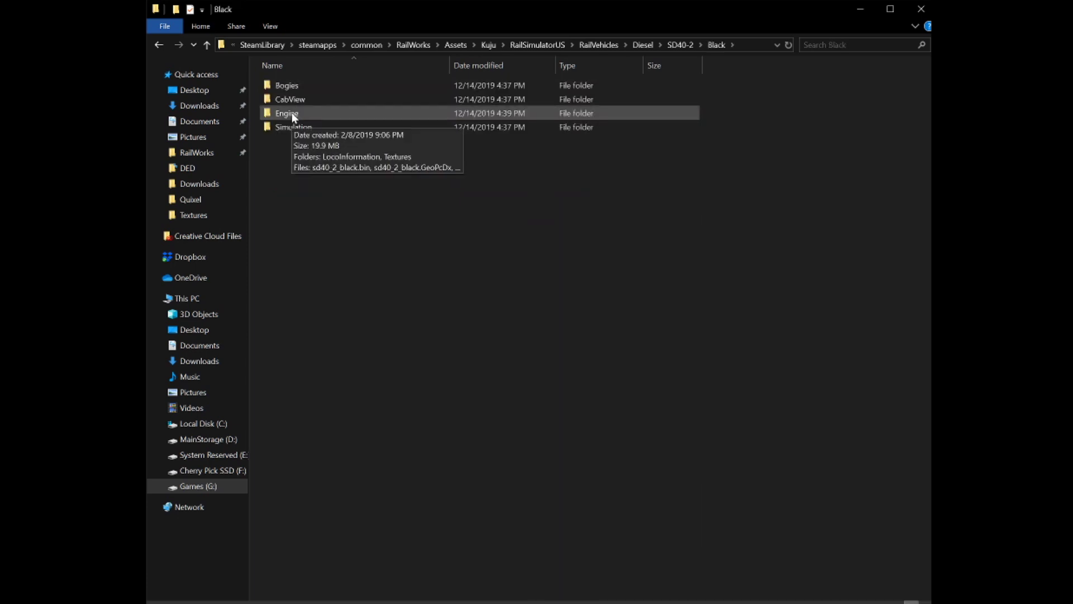
pyautogui.doubleClick(292, 114)
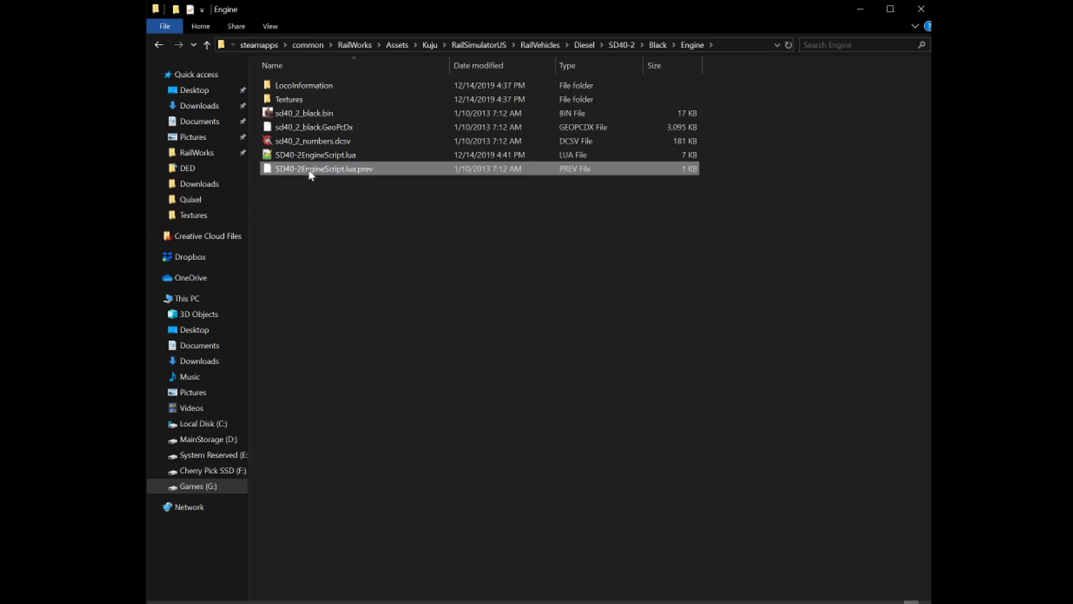
# Step: Check the advanced folder view settings for hiding extensions of known file types, and accept them
pyautogui.click(284, 159)
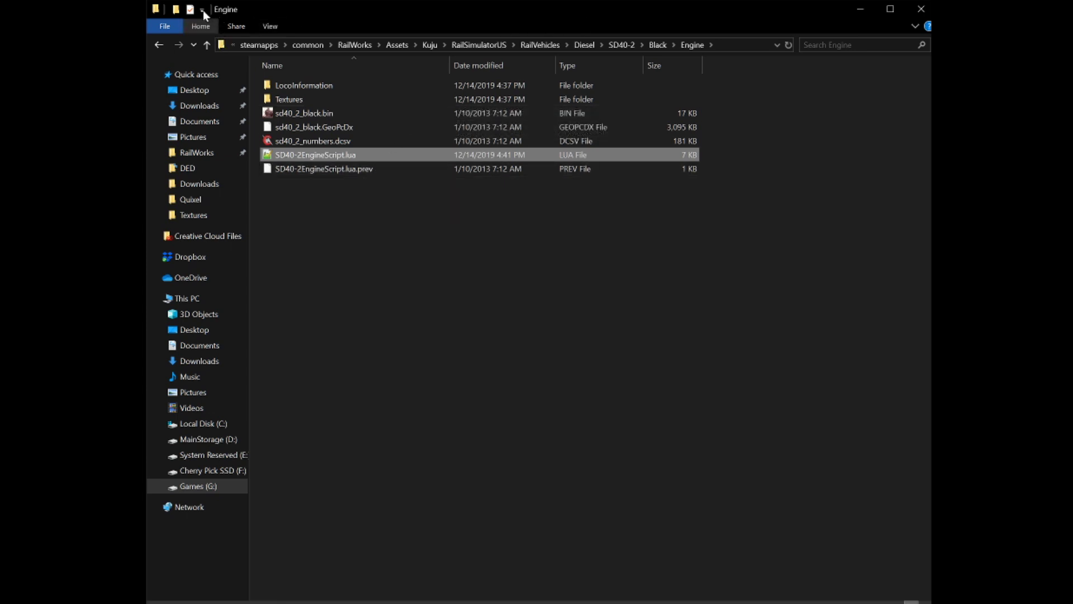
pyautogui.click(272, 26)
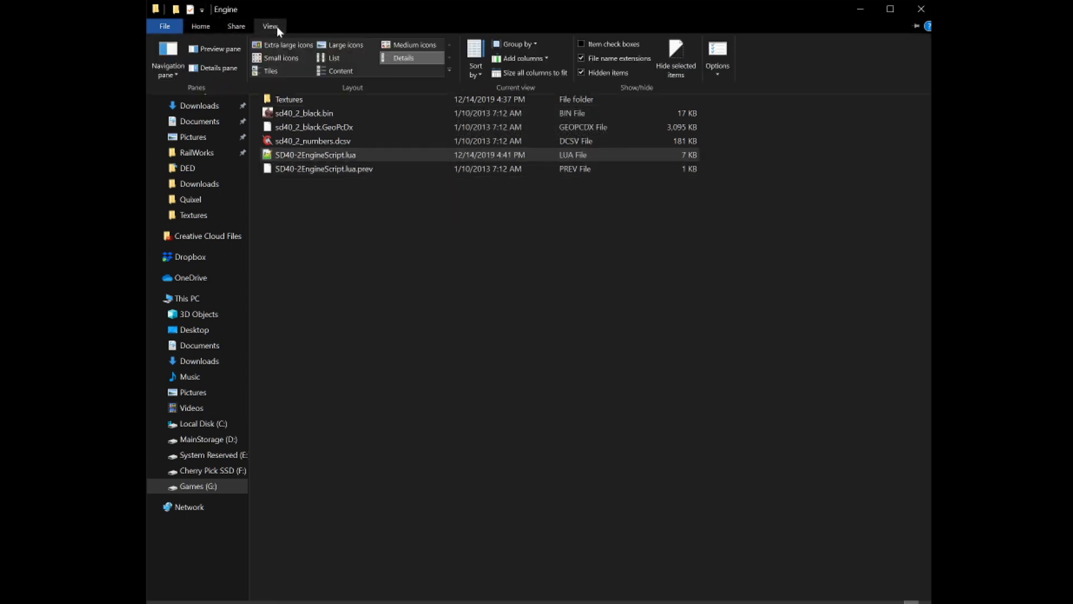
pyautogui.click(720, 75)
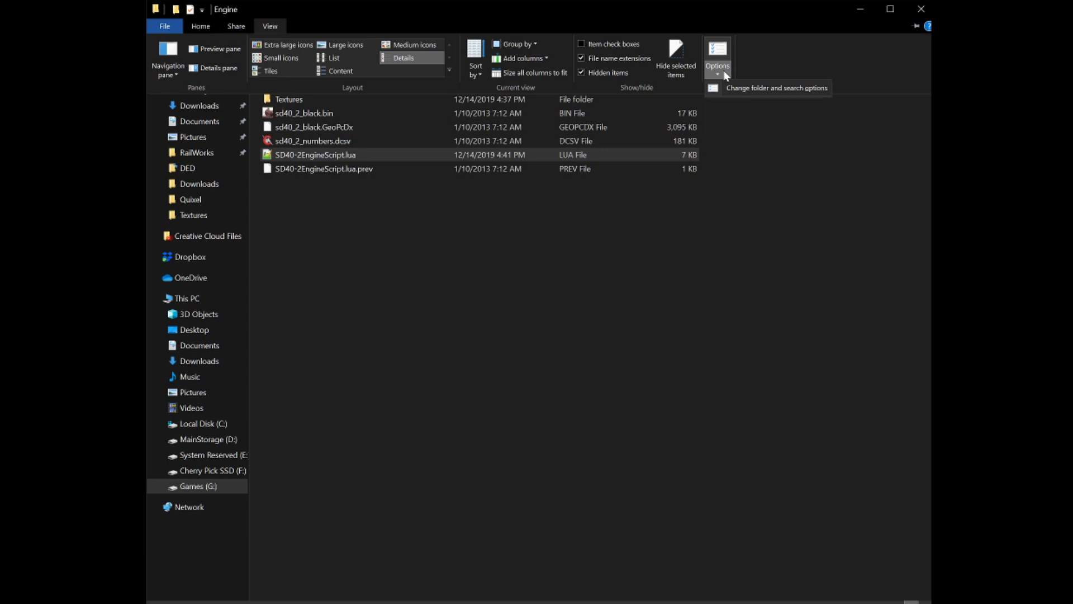
pyautogui.click(719, 47)
pyautogui.click(218, 98)
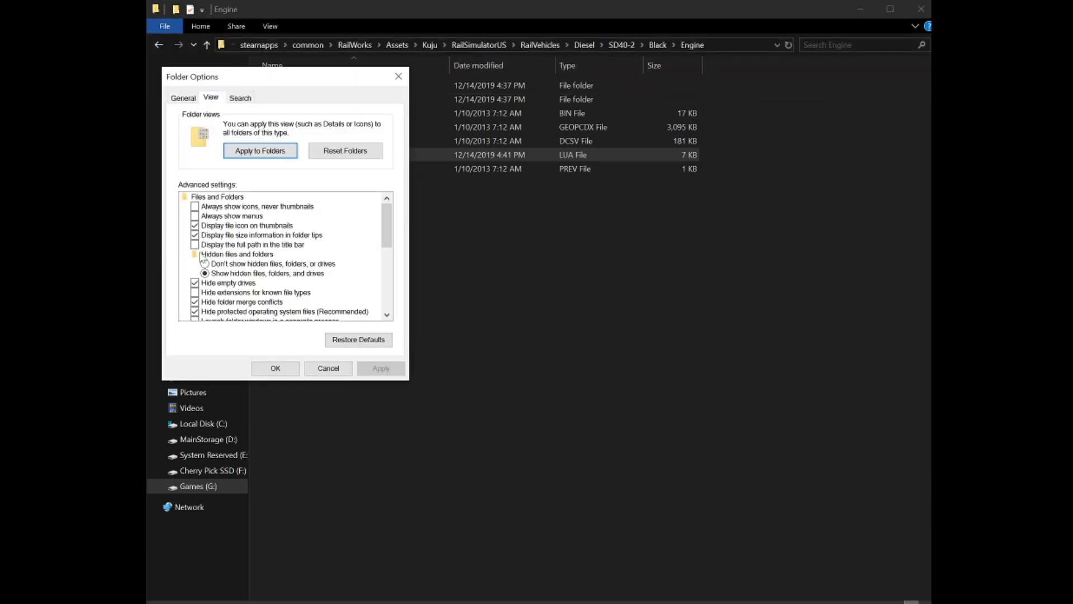
pyautogui.scroll(-1, 202, 258)
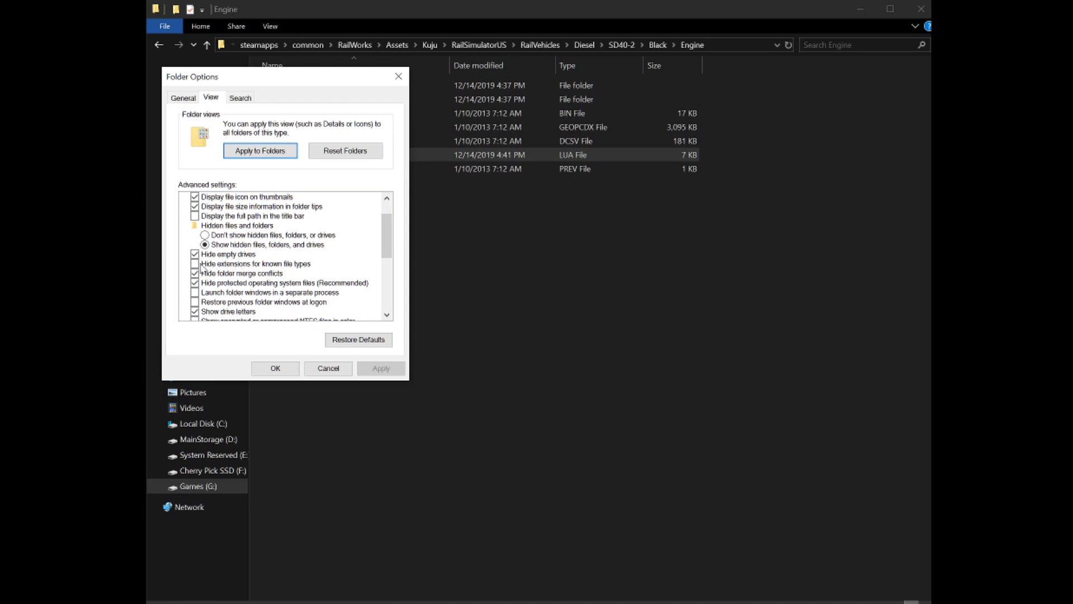
pyautogui.click(283, 369)
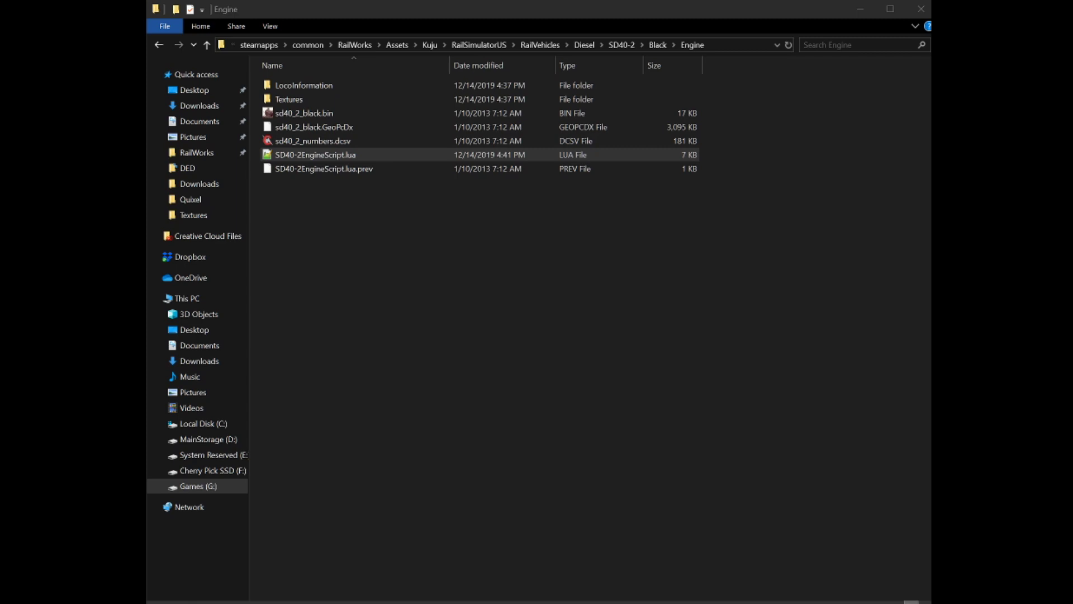
# Step: Open SD40-2EngineScript.lua in Notepad++ and examine its require path alongside the default Kuju SD40-2 example path
pyautogui.click(339, 156)
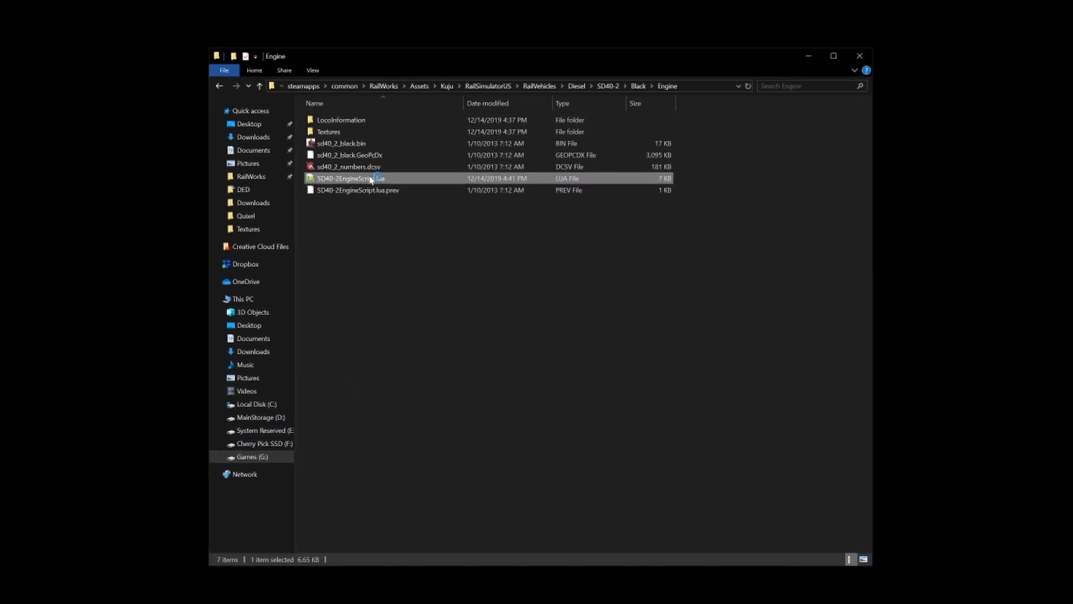
pyautogui.doubleClick(371, 180)
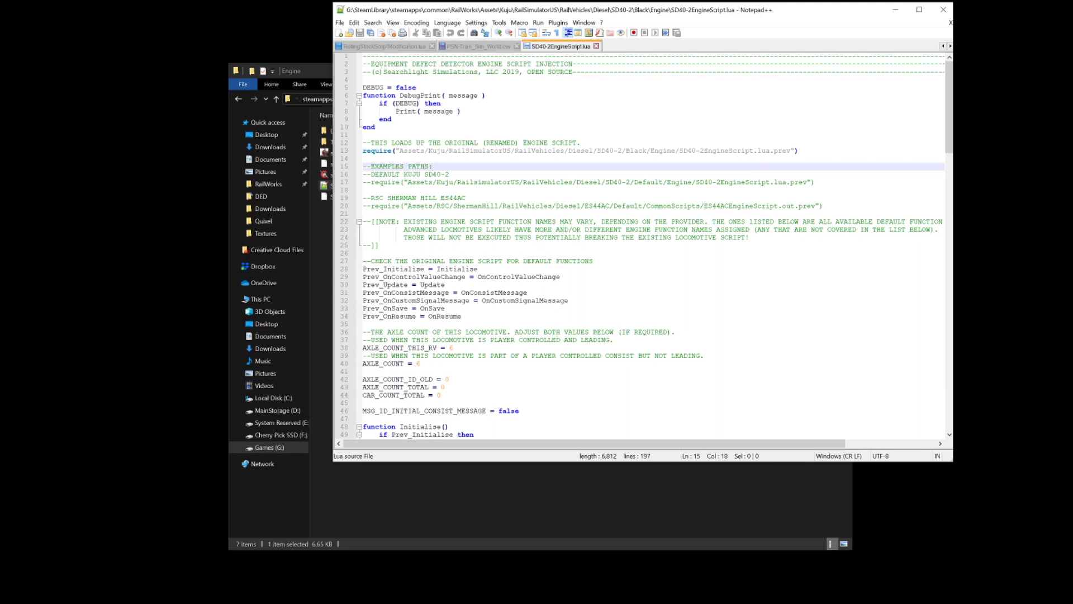
pyautogui.moveTo(807, 182); pyautogui.dragTo(407, 182)
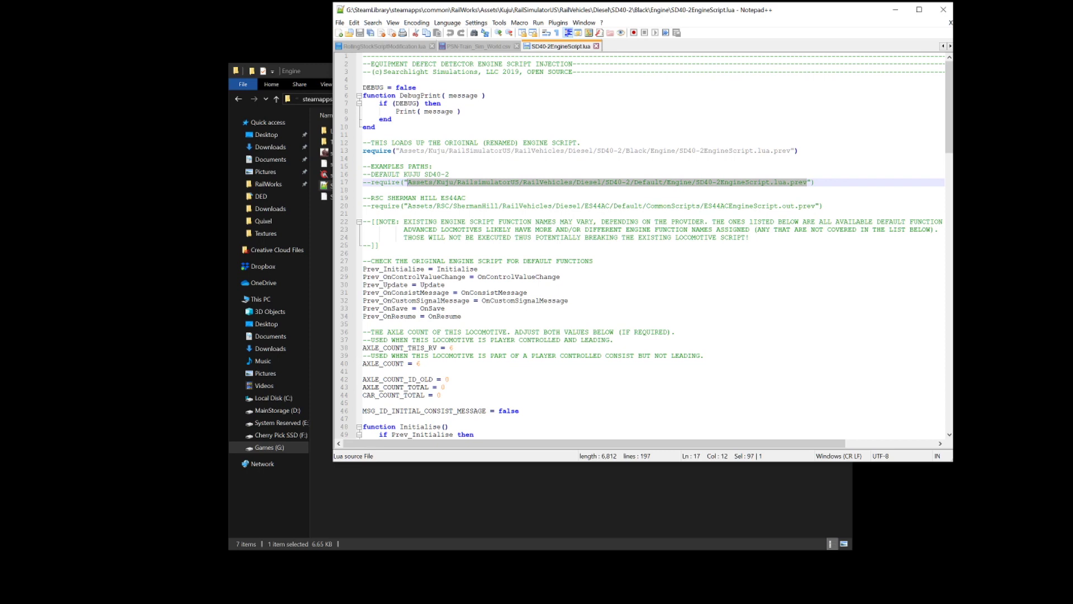
pyautogui.moveTo(646, 151); pyautogui.dragTo(626, 150)
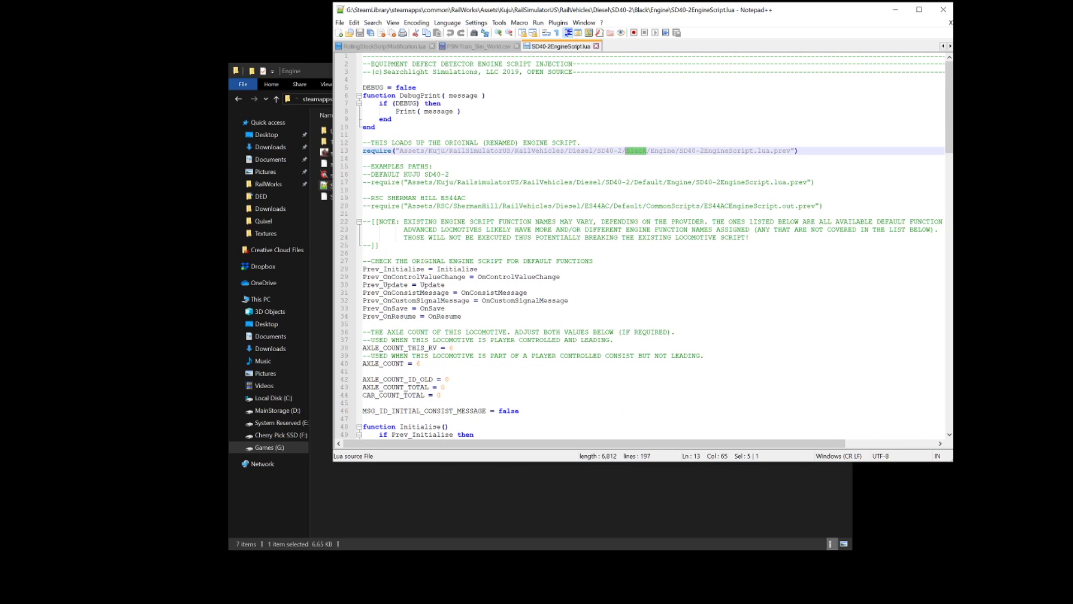
pyautogui.moveTo(399, 151); pyautogui.dragTo(791, 151)
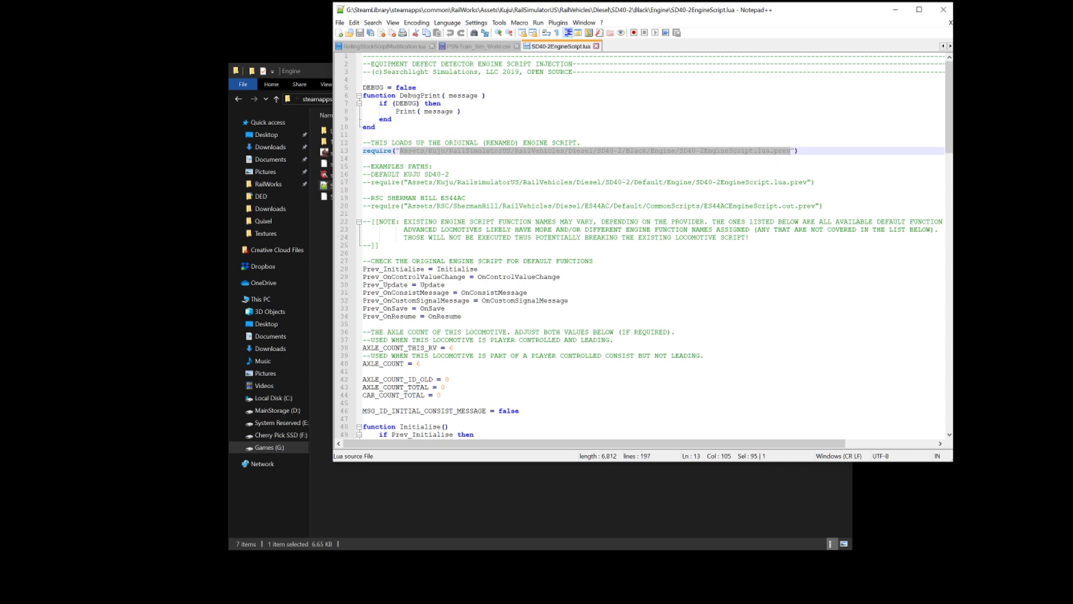
pyautogui.click(364, 134)
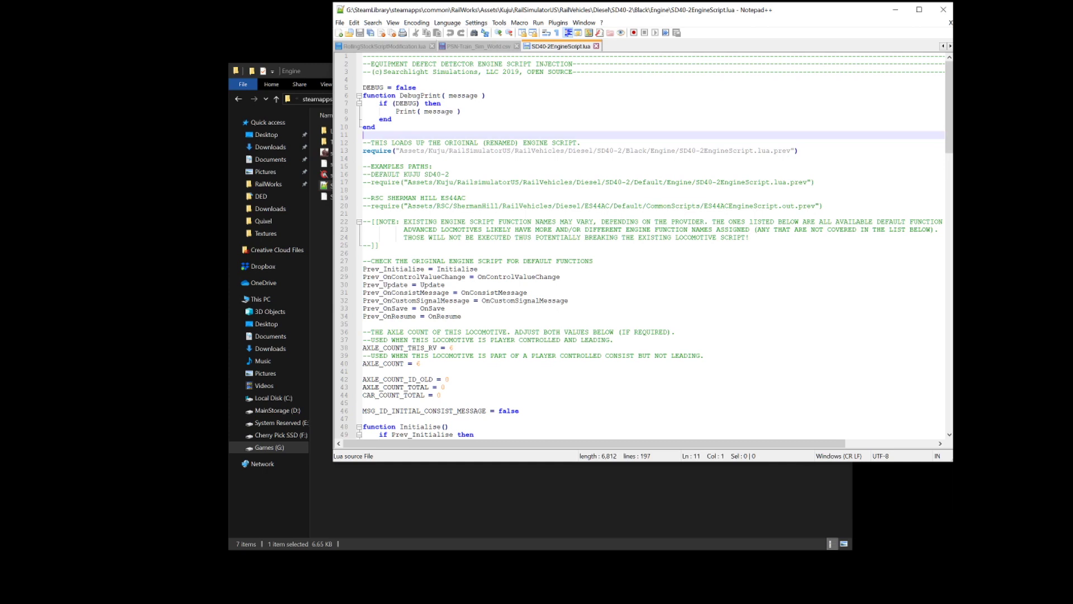
pyautogui.moveTo(399, 151); pyautogui.dragTo(660, 151)
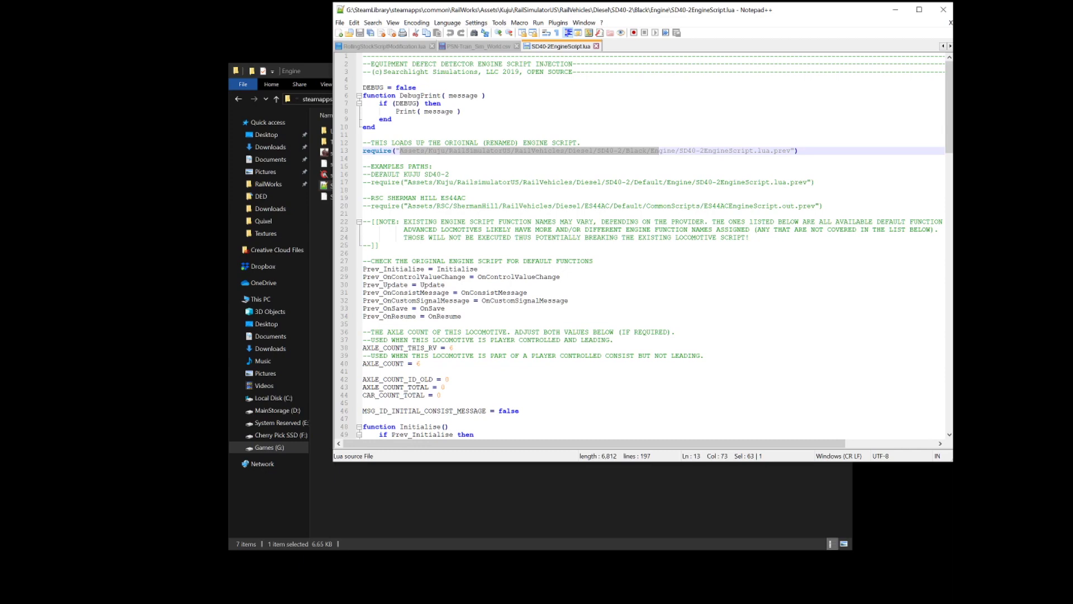
pyautogui.click(753, 150)
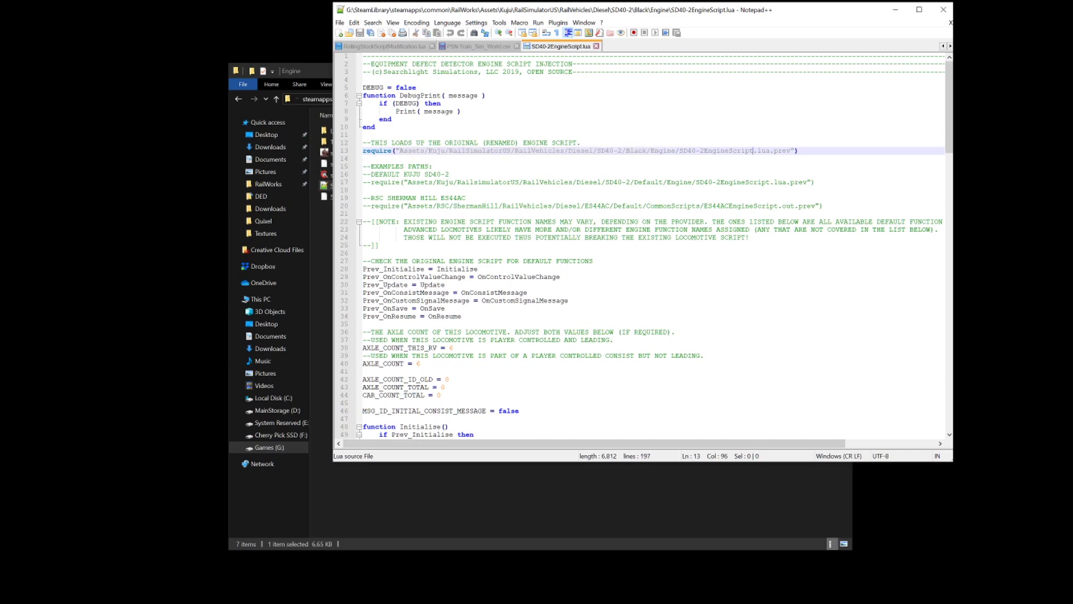
# Step: Move the script window aside to compare its require path with the Engine folder's files, and reposition it over the folder
pyautogui.moveTo(474, 10); pyautogui.dragTo(597, 7)
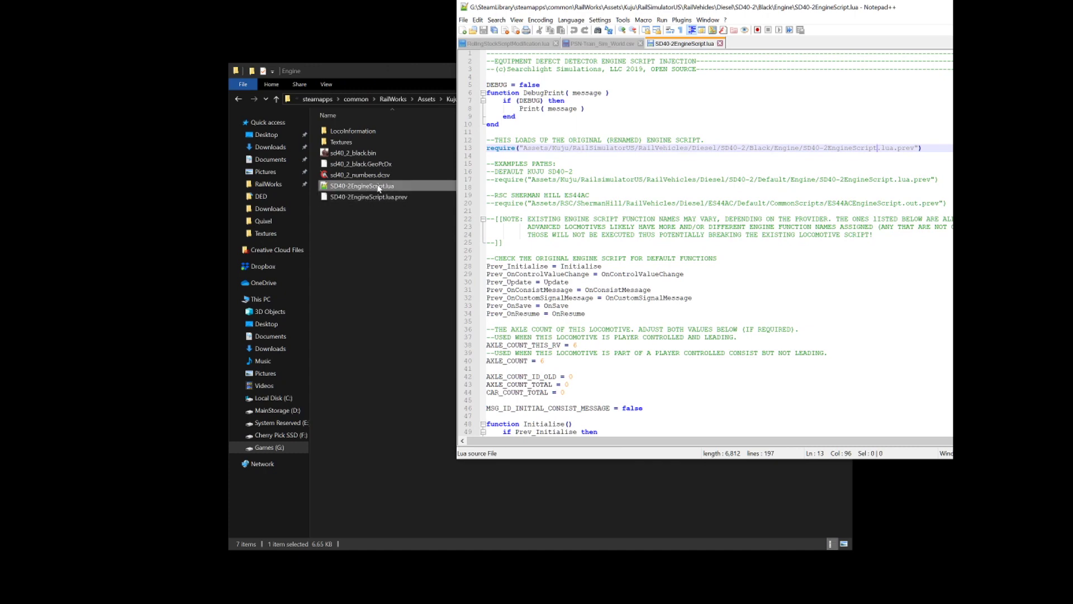
pyautogui.moveTo(698, 8); pyautogui.dragTo(476, 20)
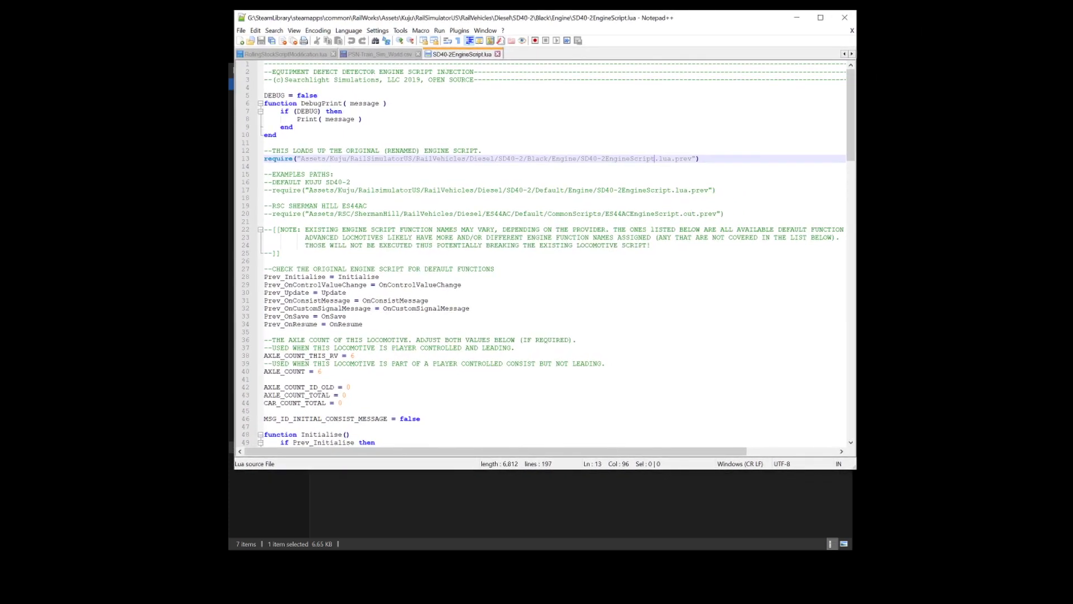
pyautogui.click(265, 143)
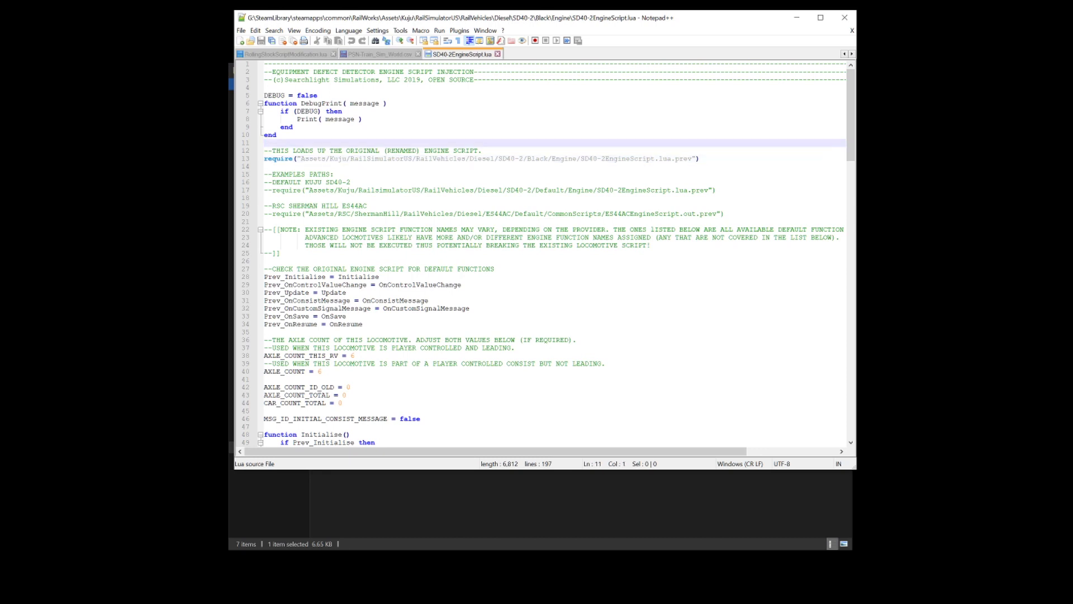
pyautogui.moveTo(349, 450); pyautogui.dragTo(326, 443)
pyautogui.moveTo(491, 23); pyautogui.dragTo(533, 24)
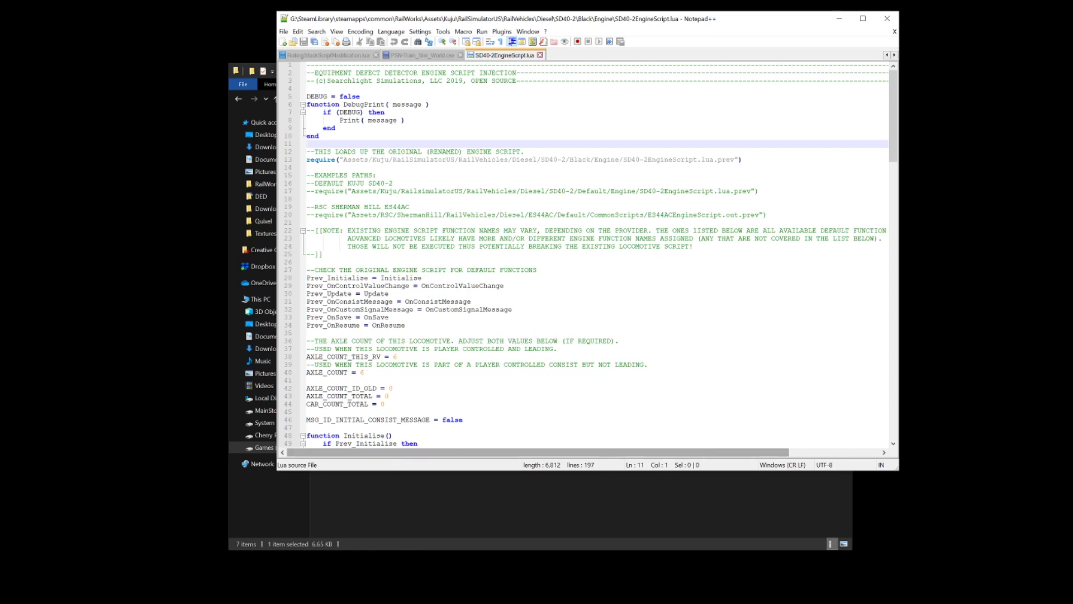
# Step: Review the require path and the remaining functions of the engine script, and close the editor
pyautogui.scroll(-4, 598, 255)
pyautogui.scroll(4, 599, 255)
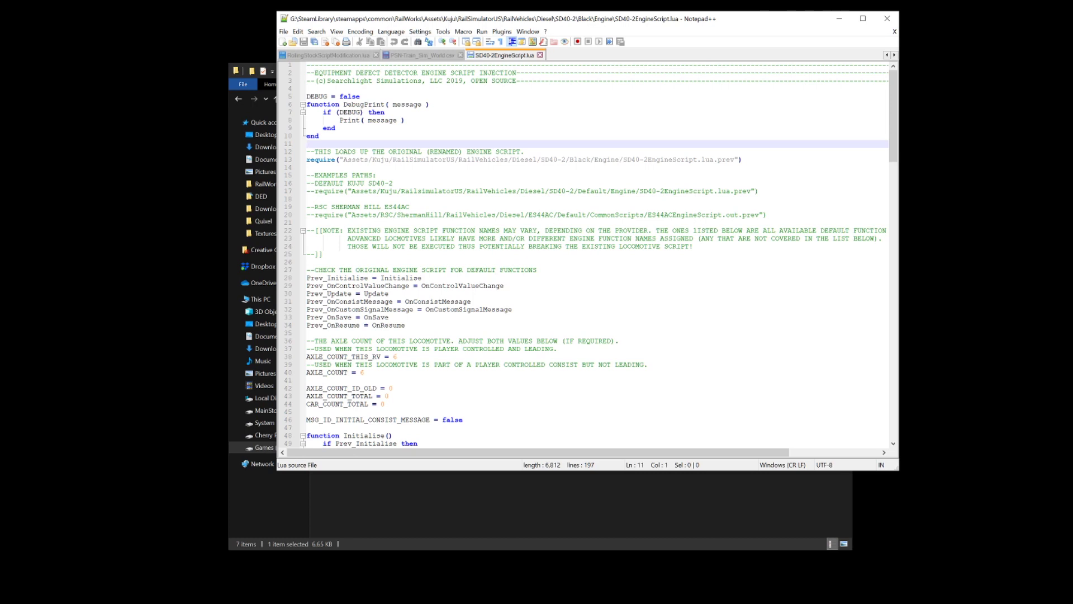
pyautogui.moveTo(343, 160); pyautogui.dragTo(735, 159)
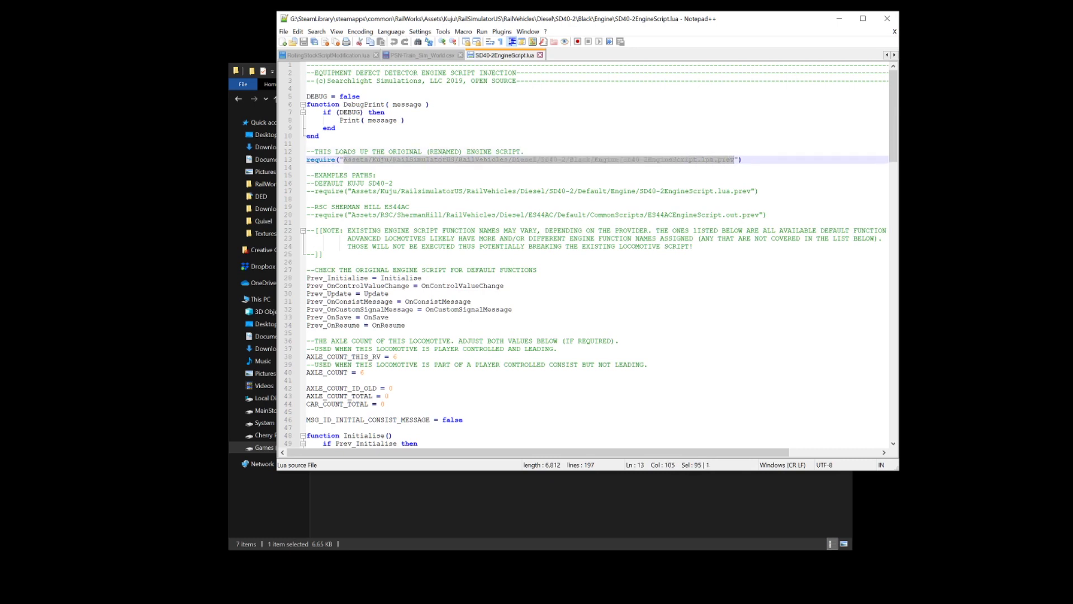
pyautogui.click(344, 151)
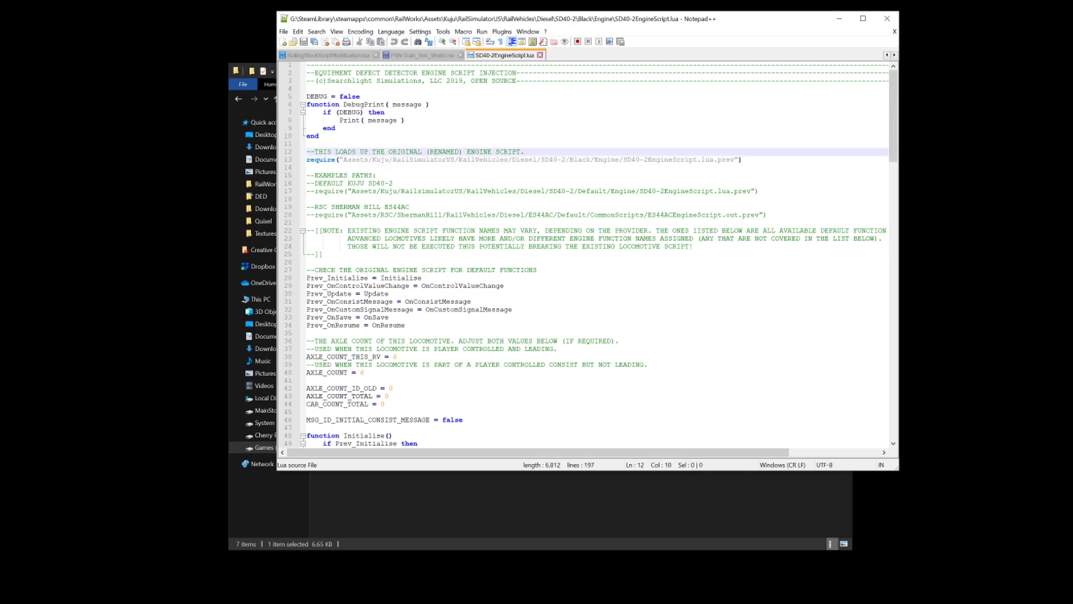
pyautogui.moveTo(344, 159); pyautogui.dragTo(731, 159)
pyautogui.click(306, 144)
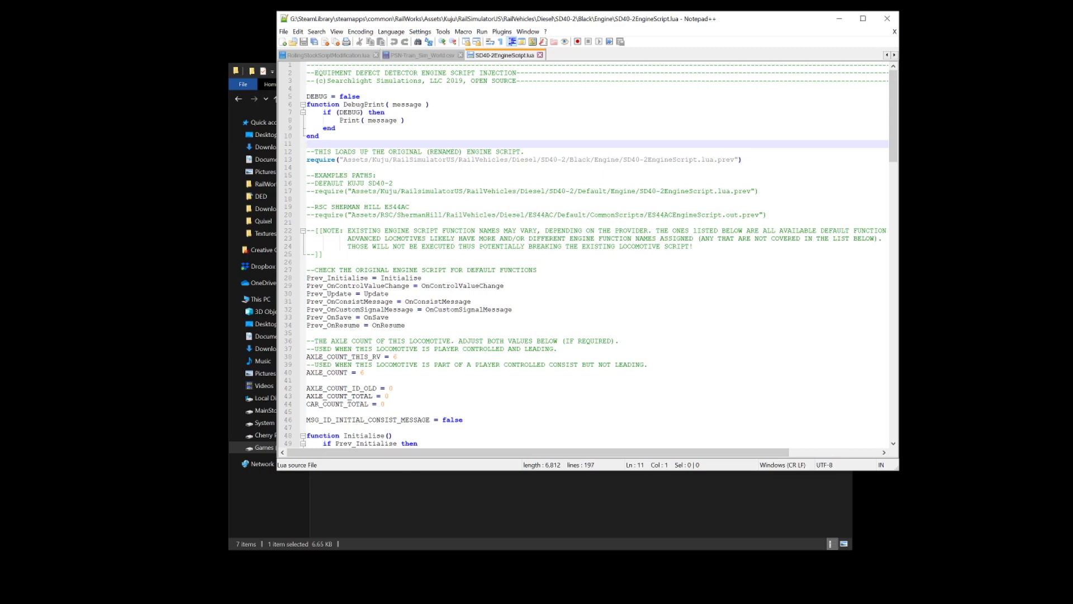
pyautogui.scroll(-20, 598, 255)
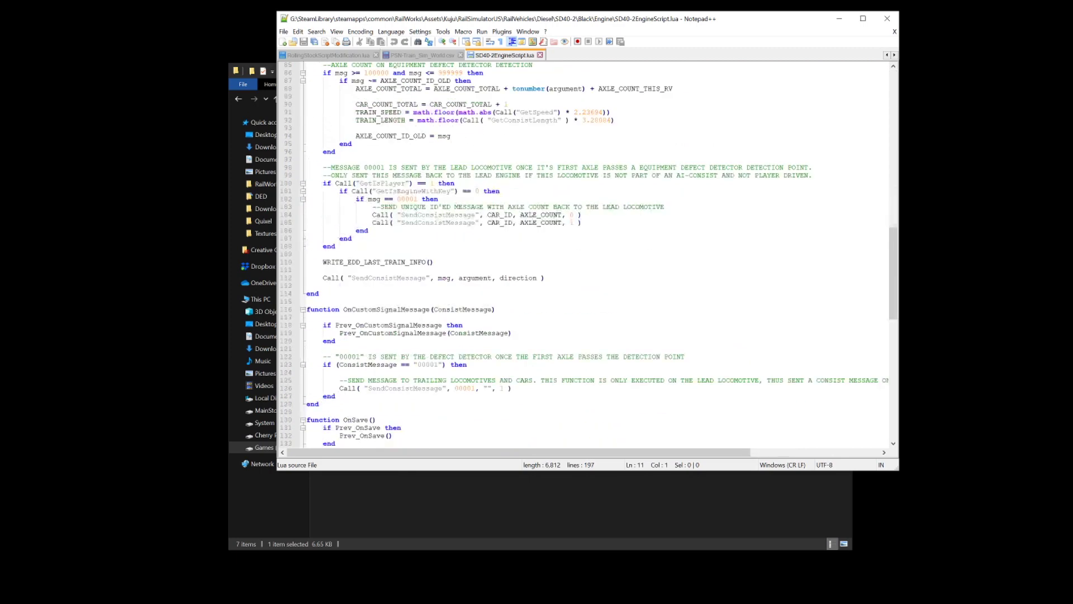
pyautogui.moveTo(890, 263); pyautogui.dragTo(892, 120)
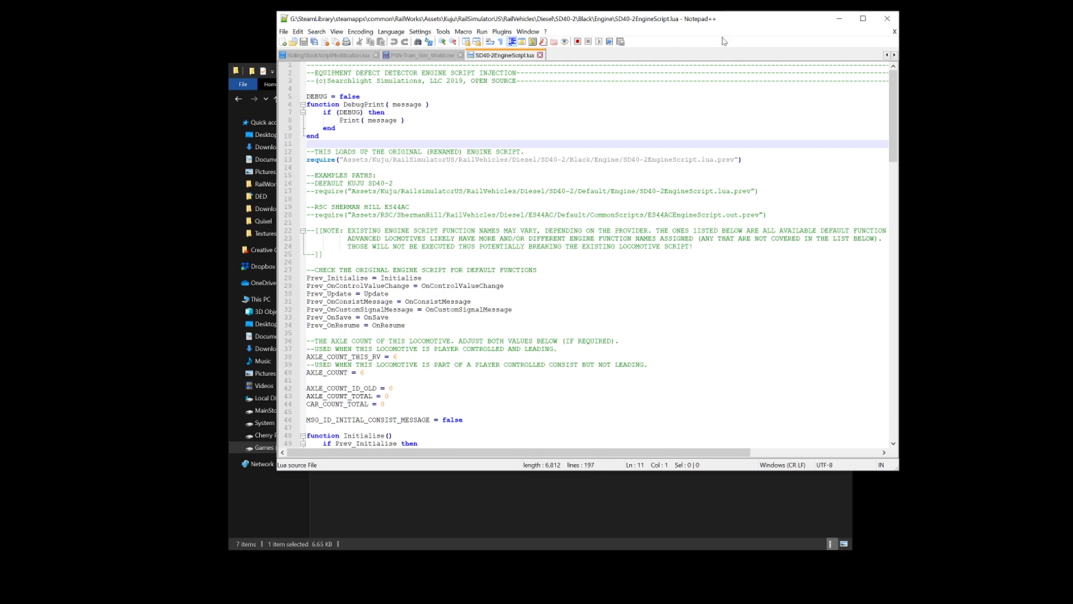
pyautogui.click(887, 18)
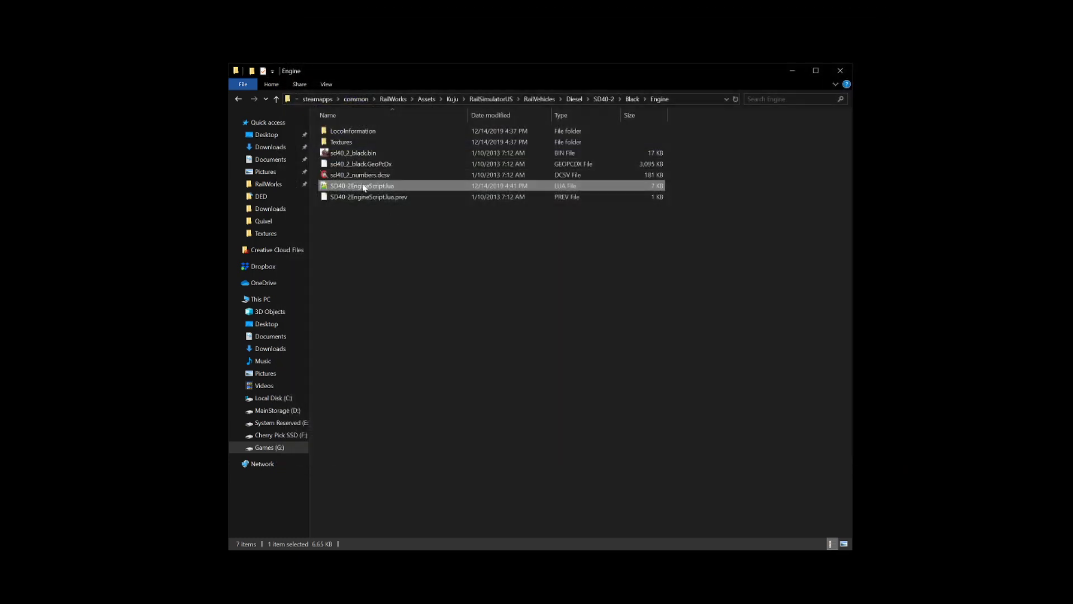
# Step: Open sd40_2_black.bin in RW_Tools, examine the script path in its script component, and close the file without editing
pyautogui.doubleClick(360, 153)
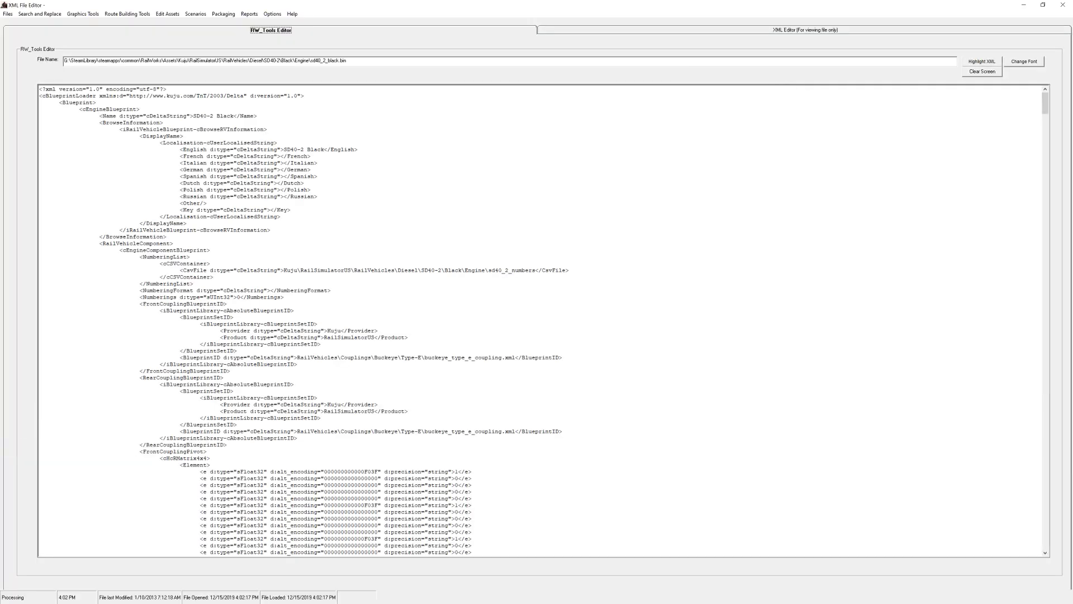
pyautogui.moveTo(1045, 107); pyautogui.dragTo(1045, 539)
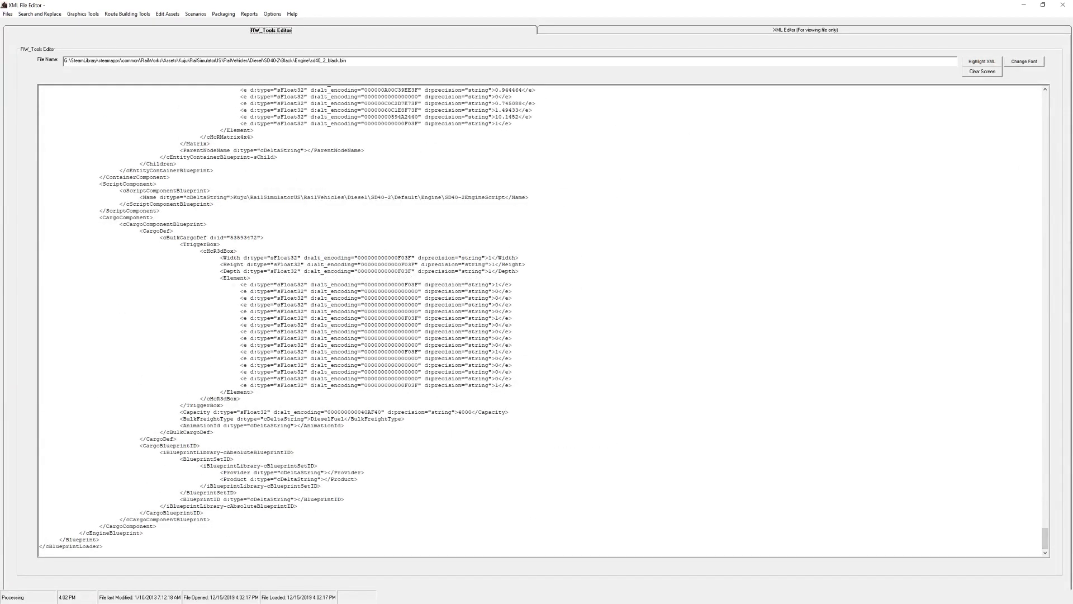
pyautogui.scroll(4, 541, 322)
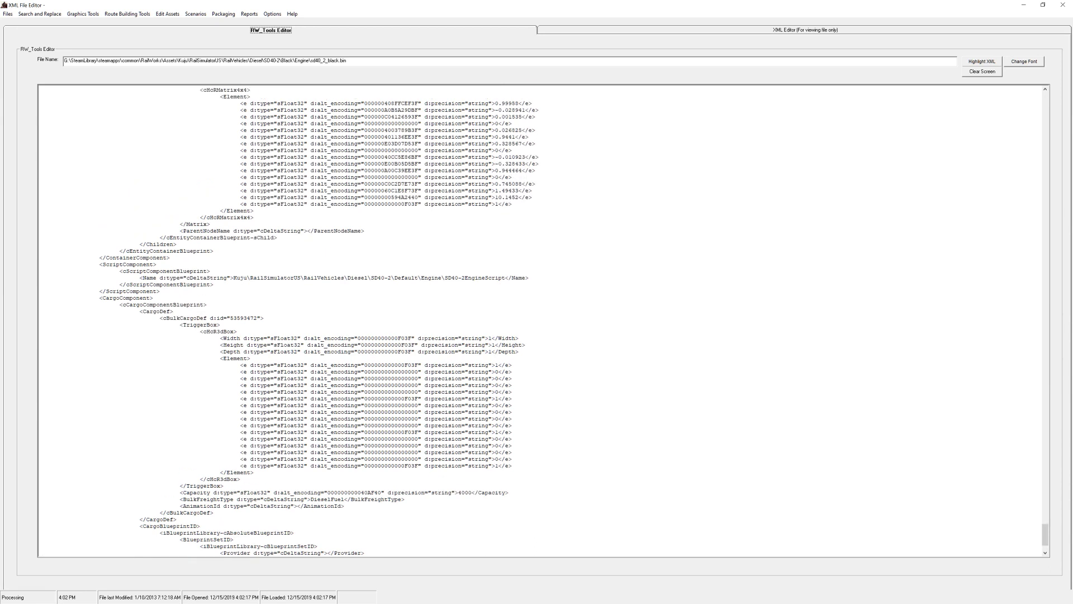
pyautogui.moveTo(505, 278); pyautogui.dragTo(445, 278)
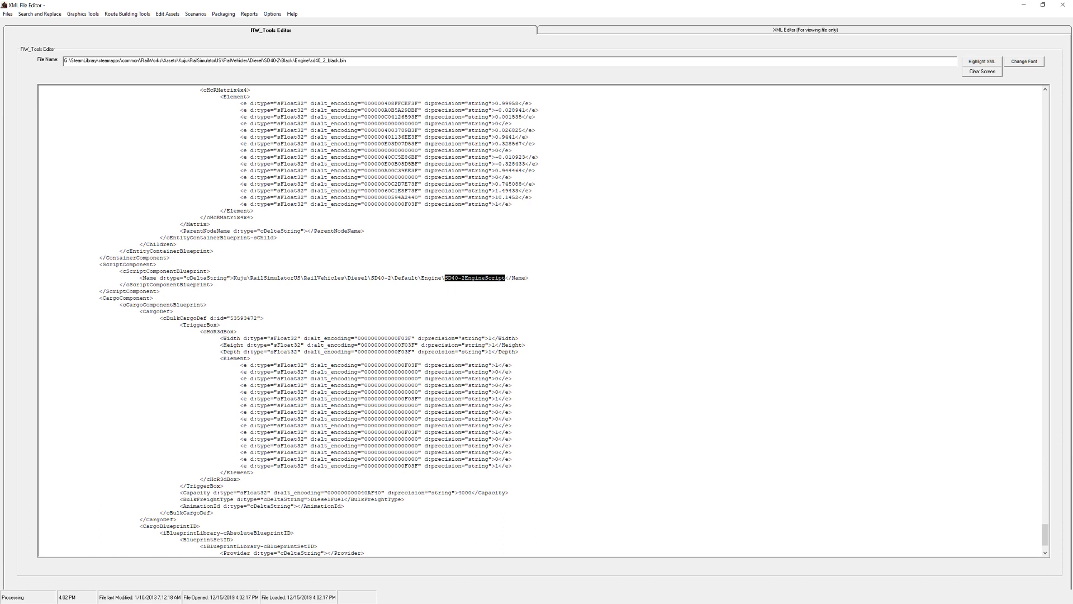
pyautogui.click(210, 271)
pyautogui.moveTo(441, 278); pyautogui.dragTo(469, 278)
pyautogui.click(157, 265)
pyautogui.click(170, 257)
pyautogui.click(1063, 5)
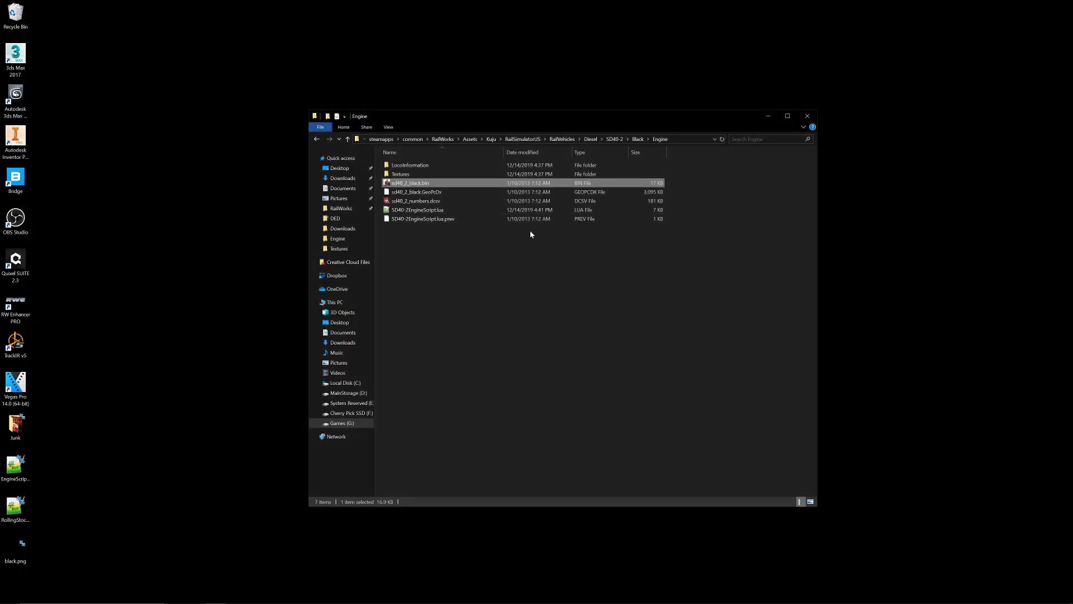
# Step: Go to the Wagon folder of the 2bay_Covered_Hopper v1 under Freight and locate the RollingStockScriptModification.lua script on the desktop
pyautogui.hotkey('alt', 'Up')
pyautogui.hotkey('alt', 'Up')
pyautogui.hotkey('alt', 'Up')
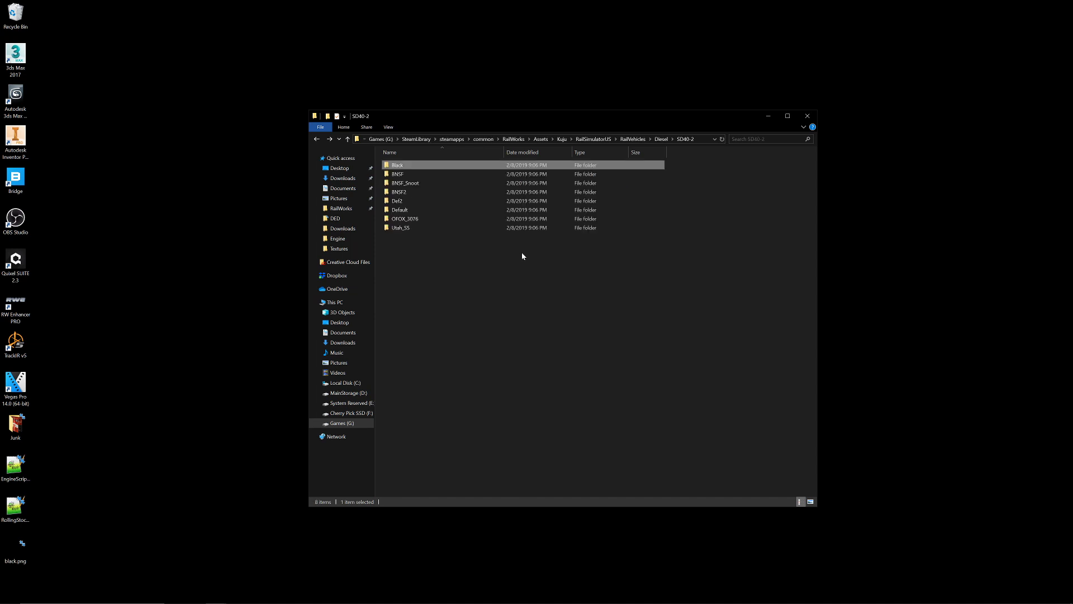
pyautogui.hotkey('alt', 'Up')
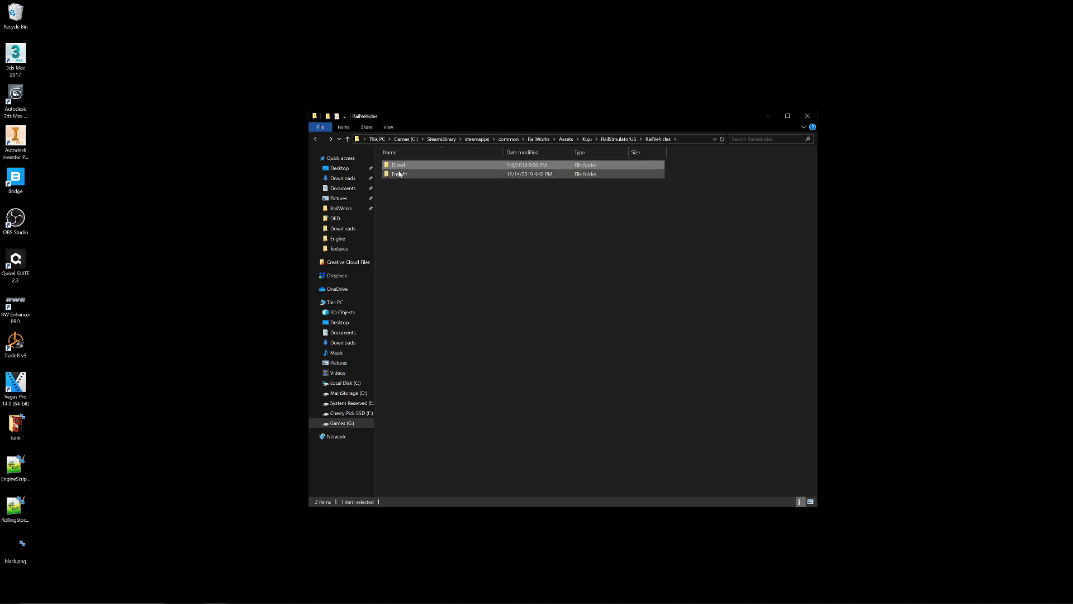
pyautogui.doubleClick(400, 173)
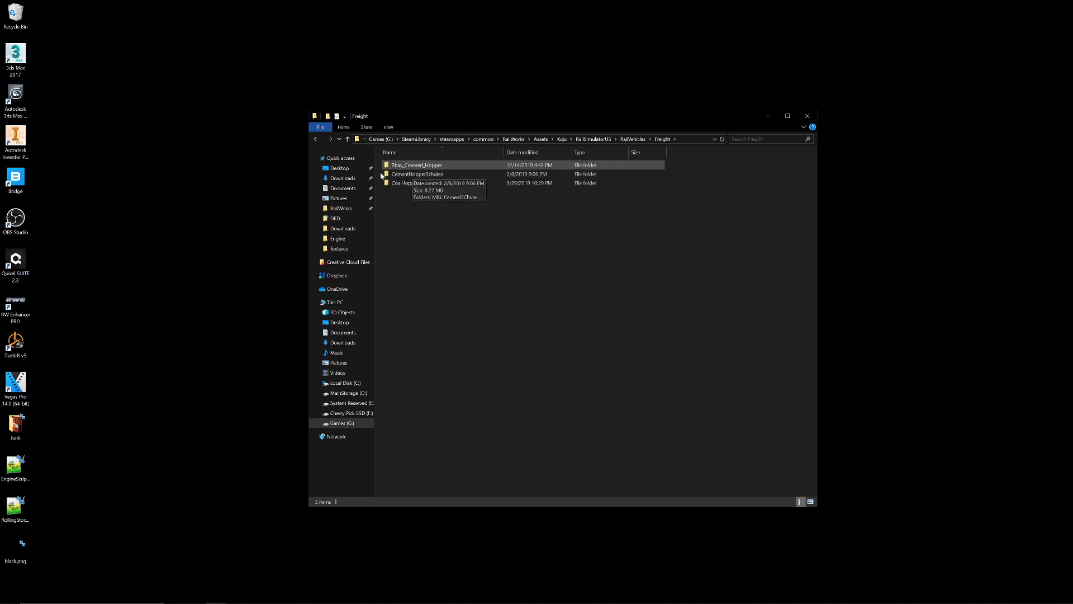
pyautogui.doubleClick(421, 167)
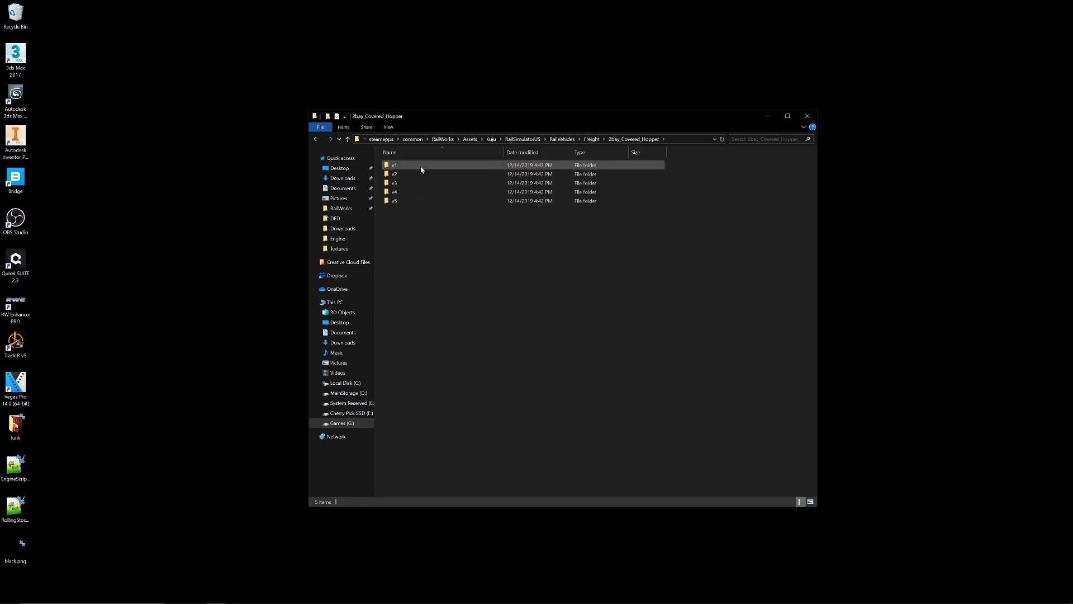
pyautogui.doubleClick(421, 166)
pyautogui.doubleClick(421, 166)
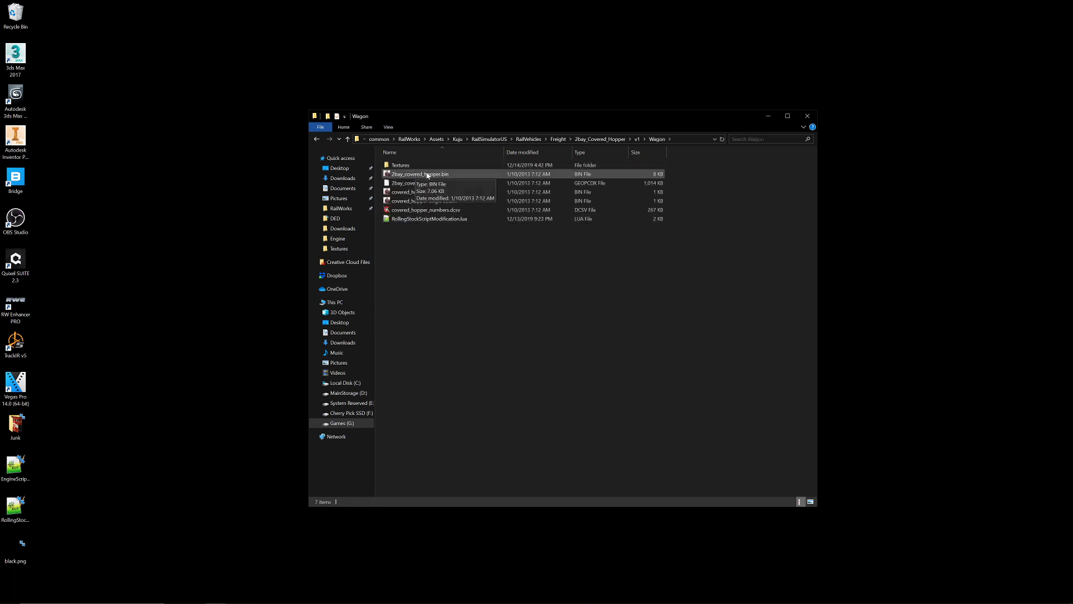
pyautogui.click(12, 512)
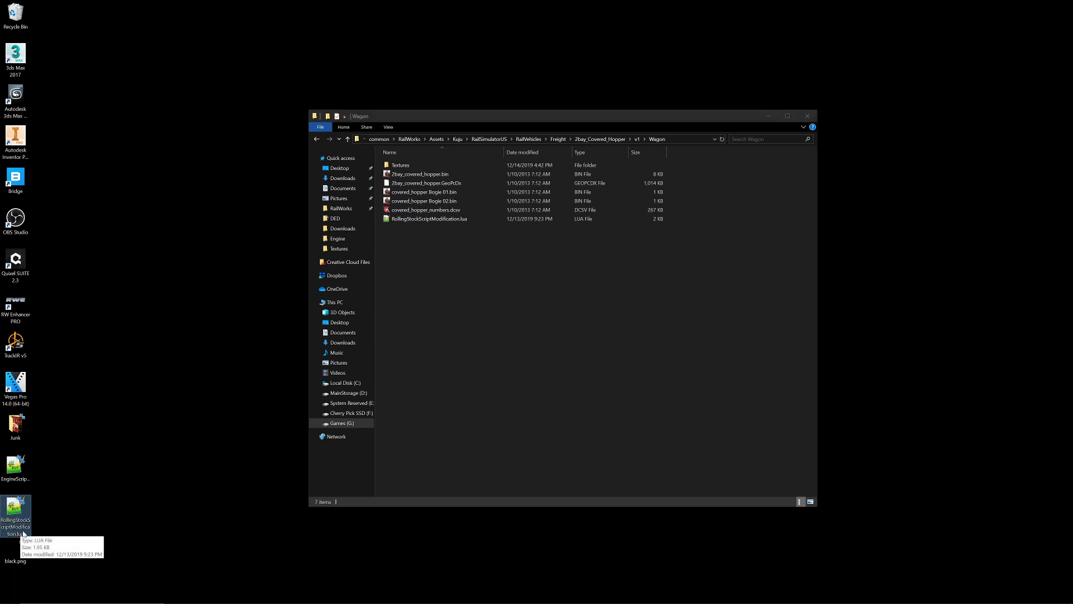
pyautogui.click(497, 341)
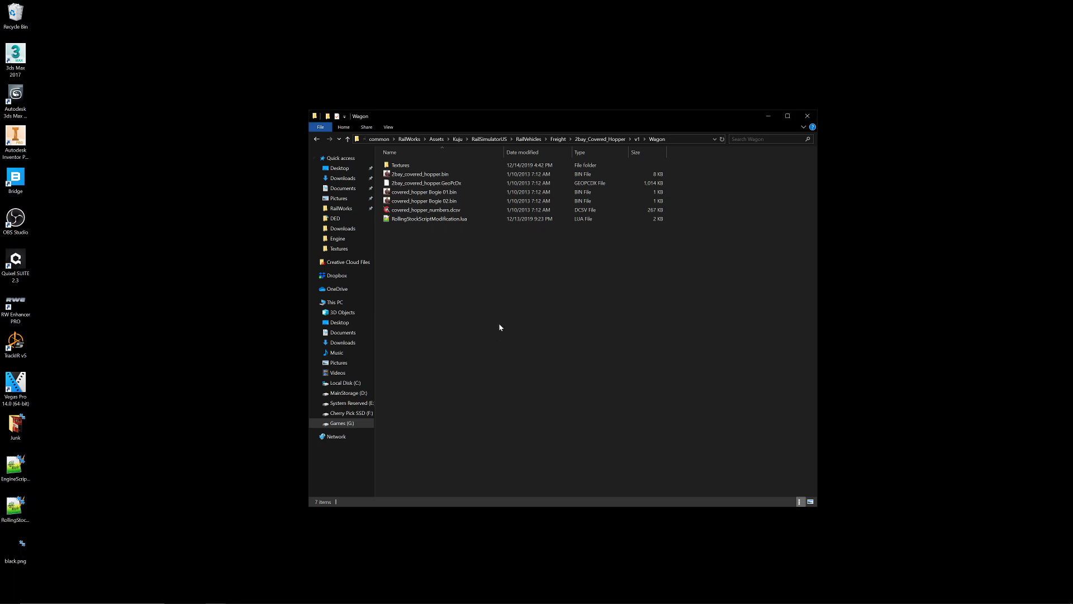
# Step: Open 2bay_covered_hopper.bin in RW_Tools and go to the script component at the end of the blueprint
pyautogui.click(429, 178)
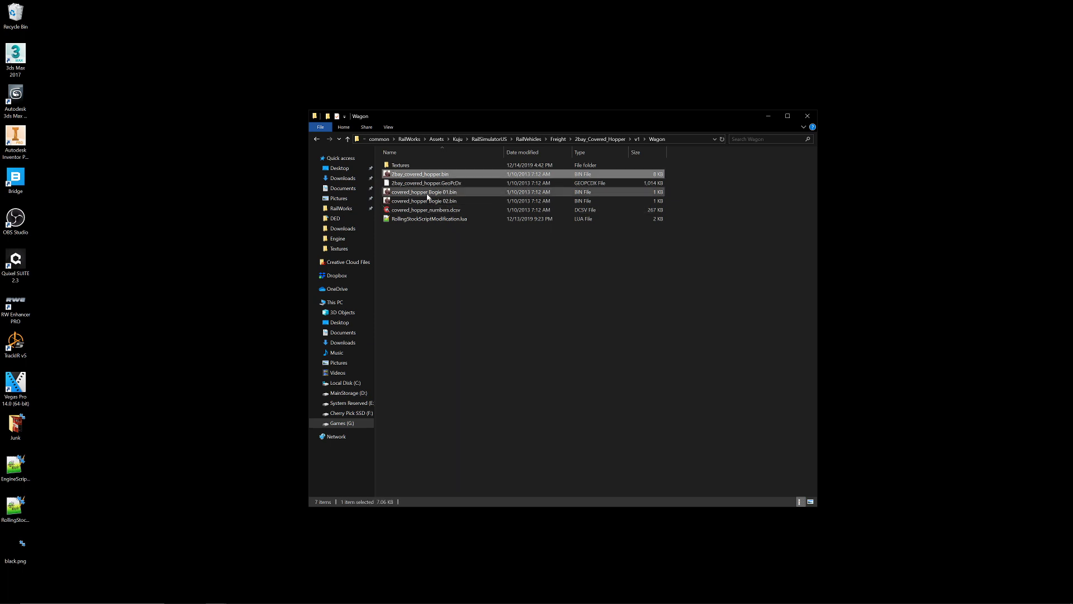
pyautogui.doubleClick(429, 177)
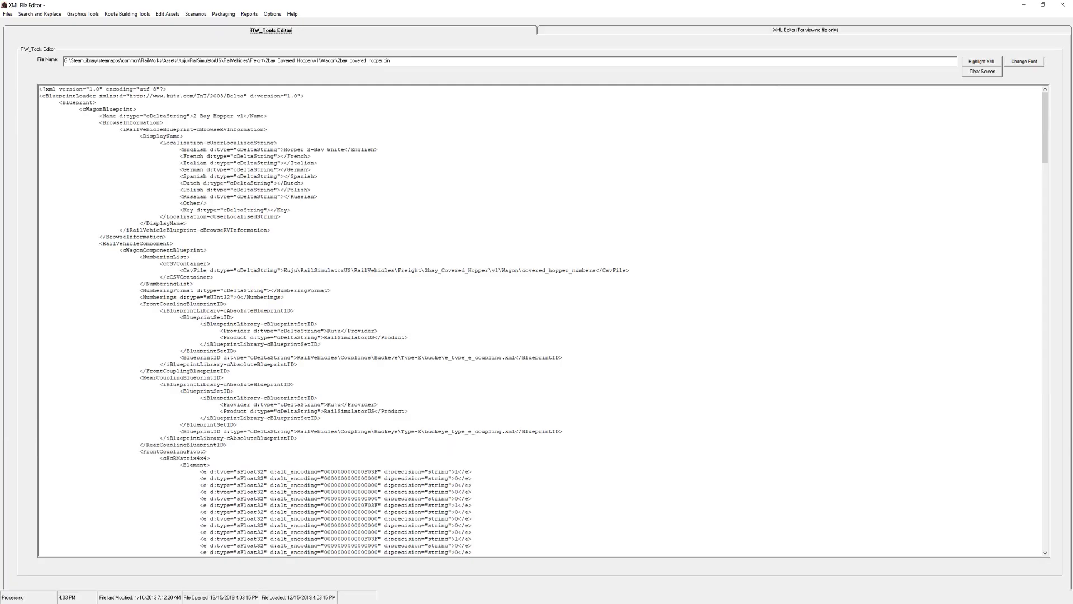
pyautogui.moveTo(1044, 112); pyautogui.dragTo(1023, 512)
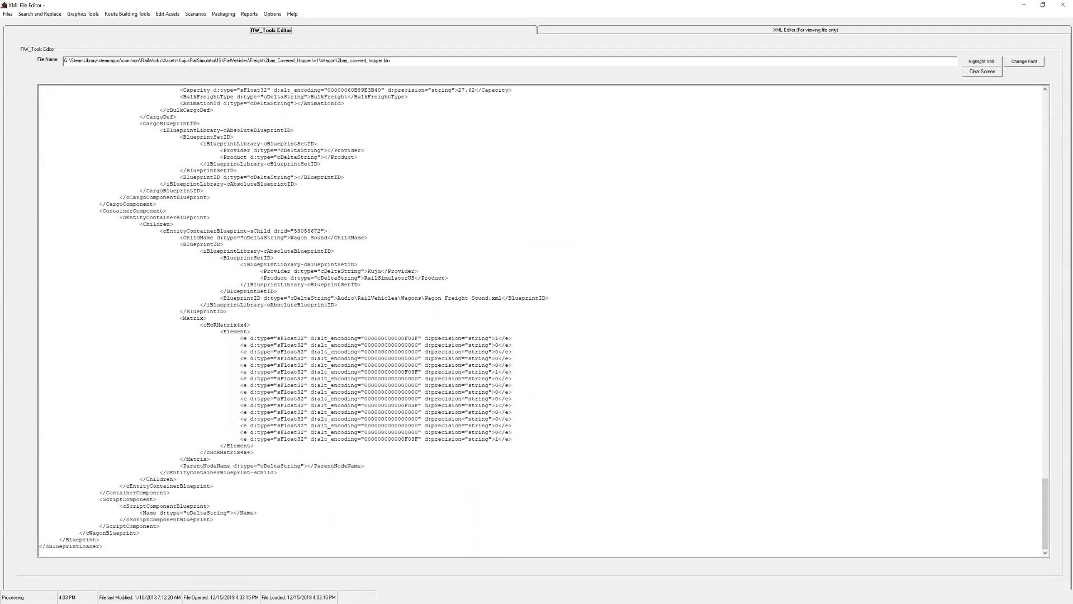
# Step: Shrink the RW_Tools editor from full screen and arrange it beside the Wagon folder window
pyautogui.doubleClick(449, 8)
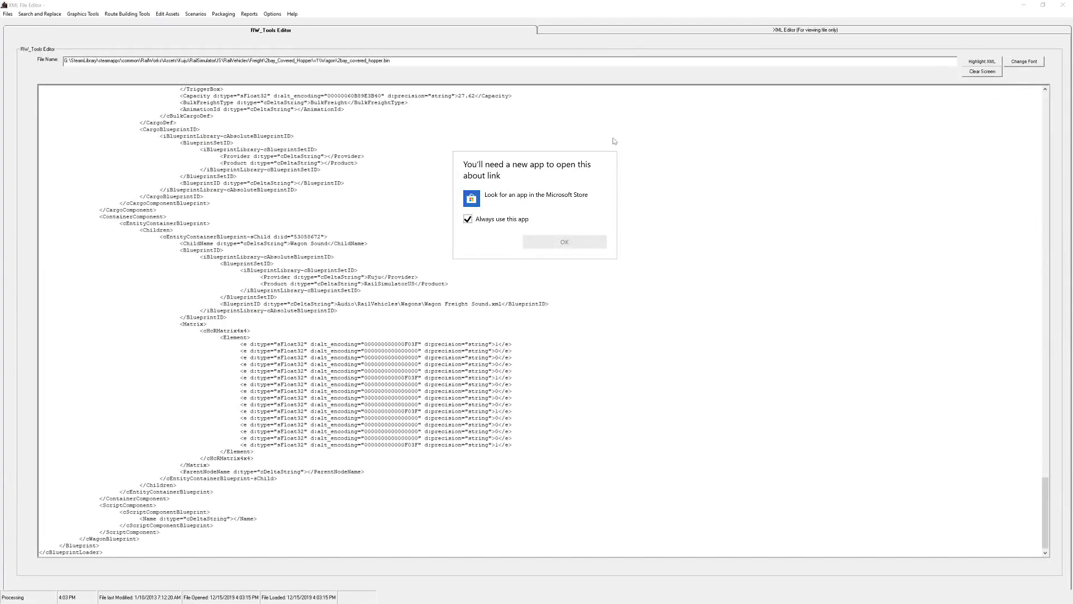
pyautogui.click(579, 22)
pyautogui.moveTo(581, 9); pyautogui.dragTo(671, 51)
pyautogui.click(491, 503)
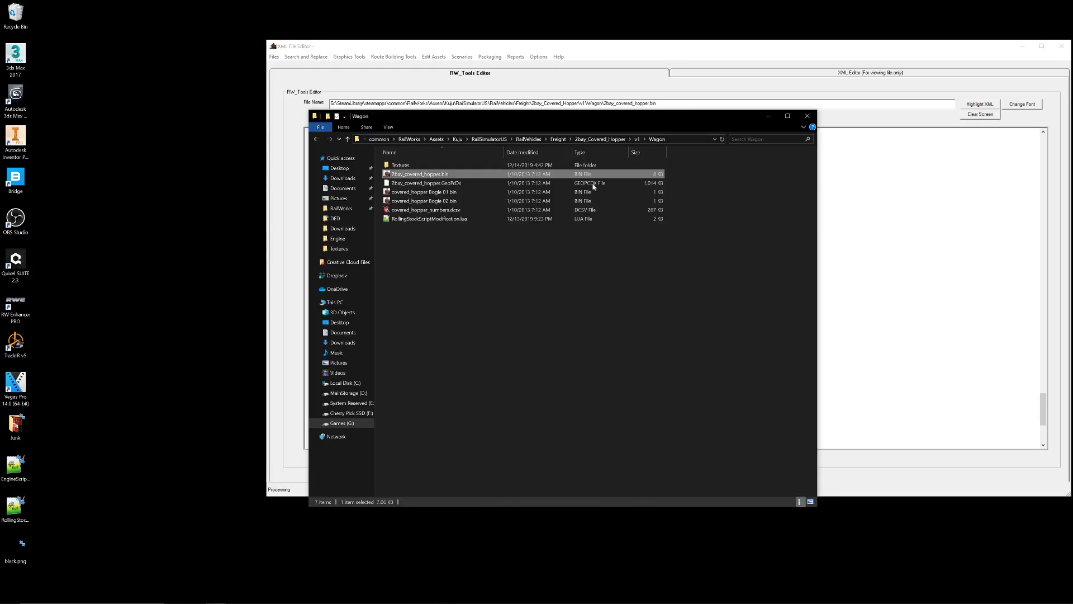
pyautogui.moveTo(619, 120); pyautogui.dragTo(311, 207)
# Step: Copy the script file's name RollingStockScriptModification and paste it into the Name entry of the hopper blueprint's script component
pyautogui.rightClick(126, 309)
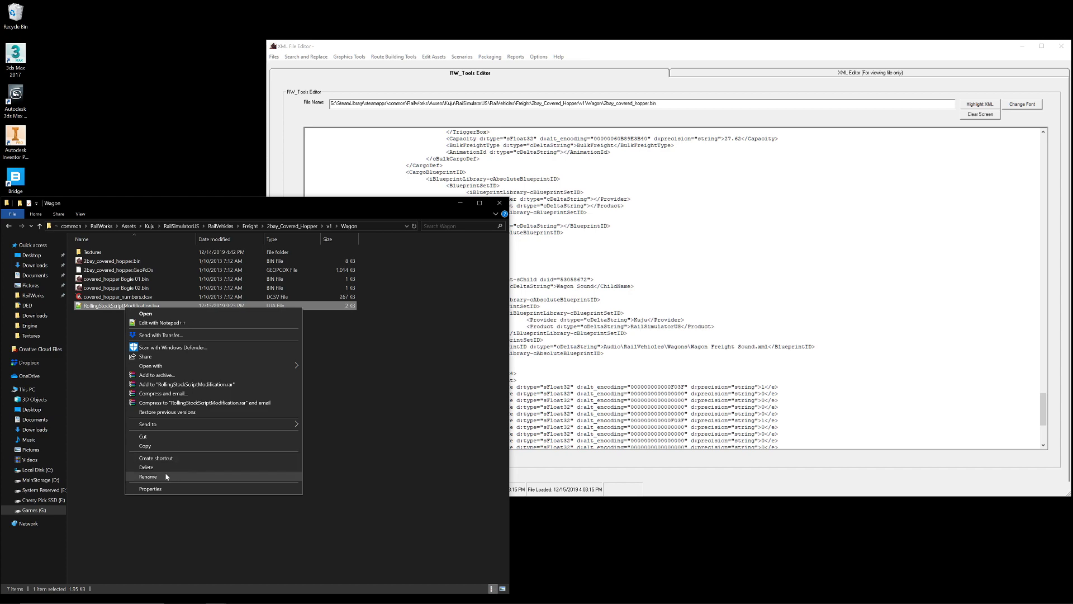
pyautogui.click(203, 477)
pyautogui.hotkey('ctrl', 'c')
pyautogui.click(584, 313)
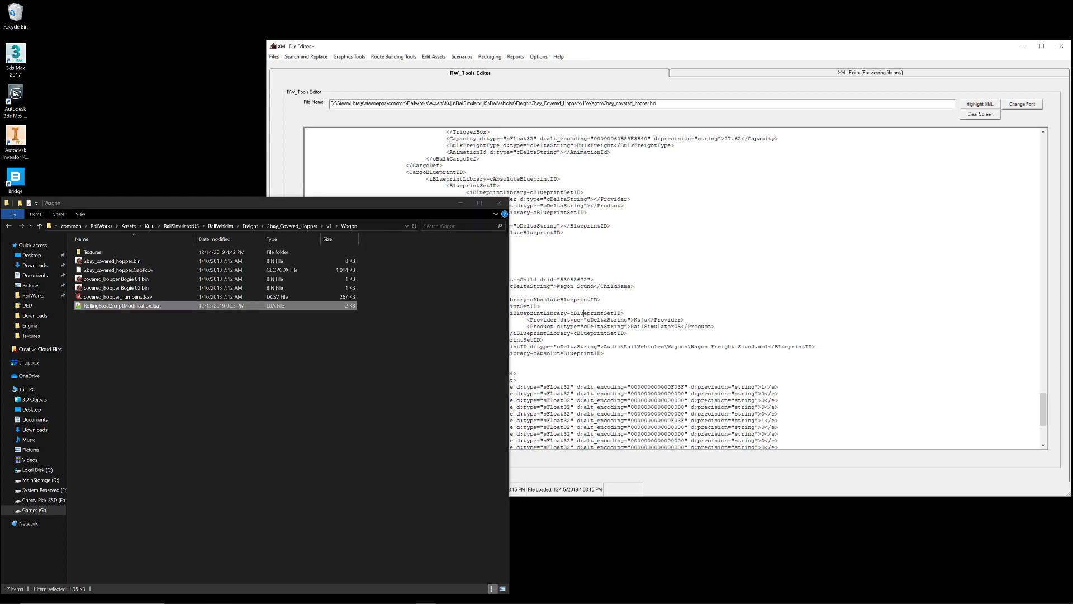
pyautogui.moveTo(1043, 407); pyautogui.dragTo(1043, 423)
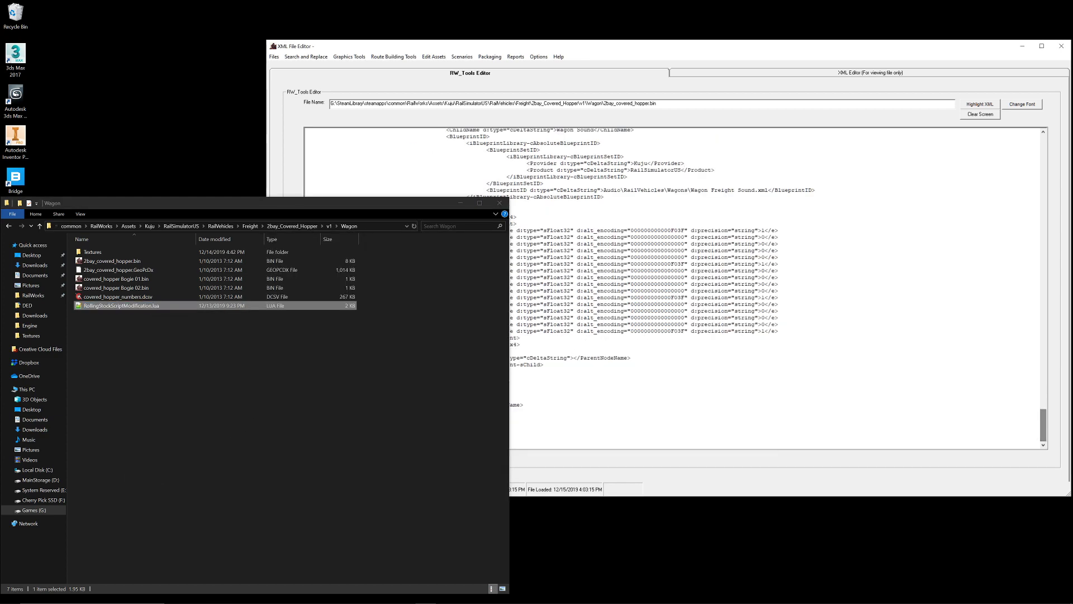
pyautogui.click(461, 204)
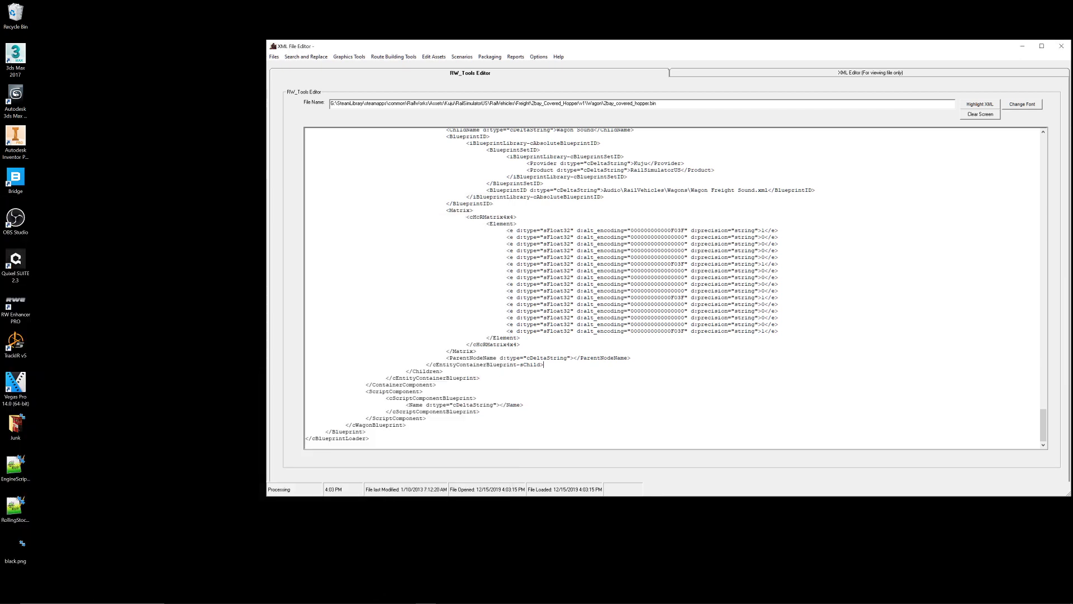
pyautogui.hotkey('ctrl', 'v')
pyautogui.scroll(4, 559, 285)
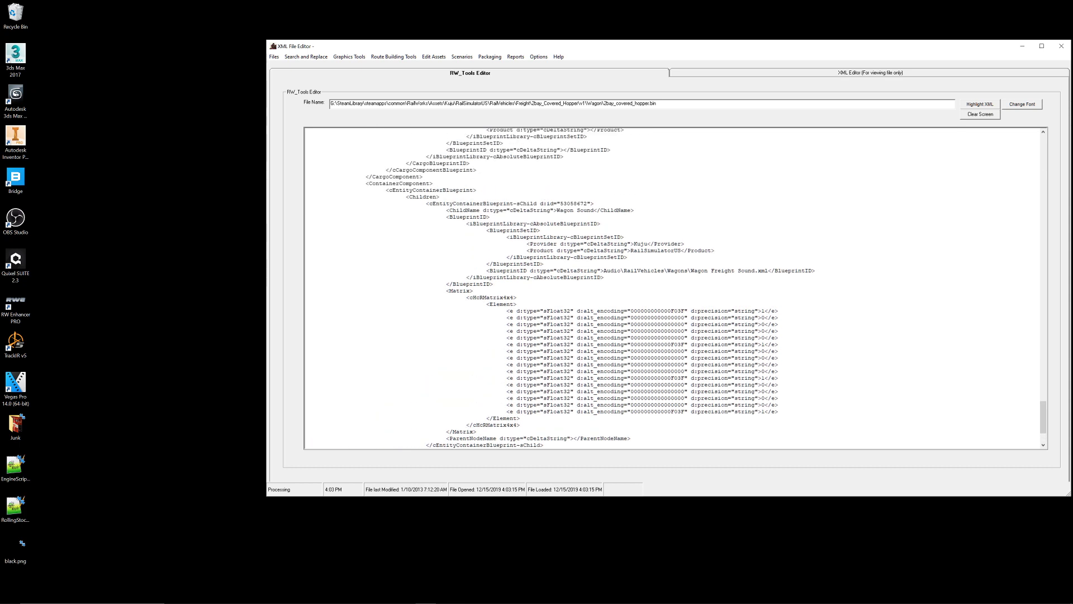
pyautogui.scroll(-4, 590, 287)
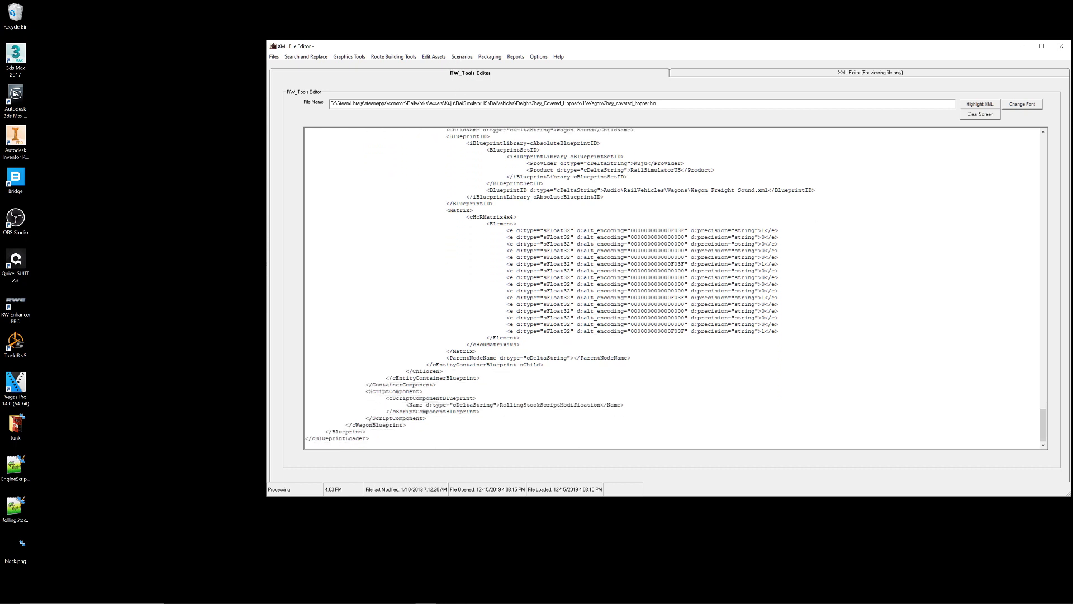
# Step: Prefix the script name with Kuju\RailSimulatorUS\RailVehicles\Freight\2bay_Covered_Hopper\v1\Wagon\ and append the .lua extension
pyautogui.moveTo(445, 104); pyautogui.dragTo(603, 103)
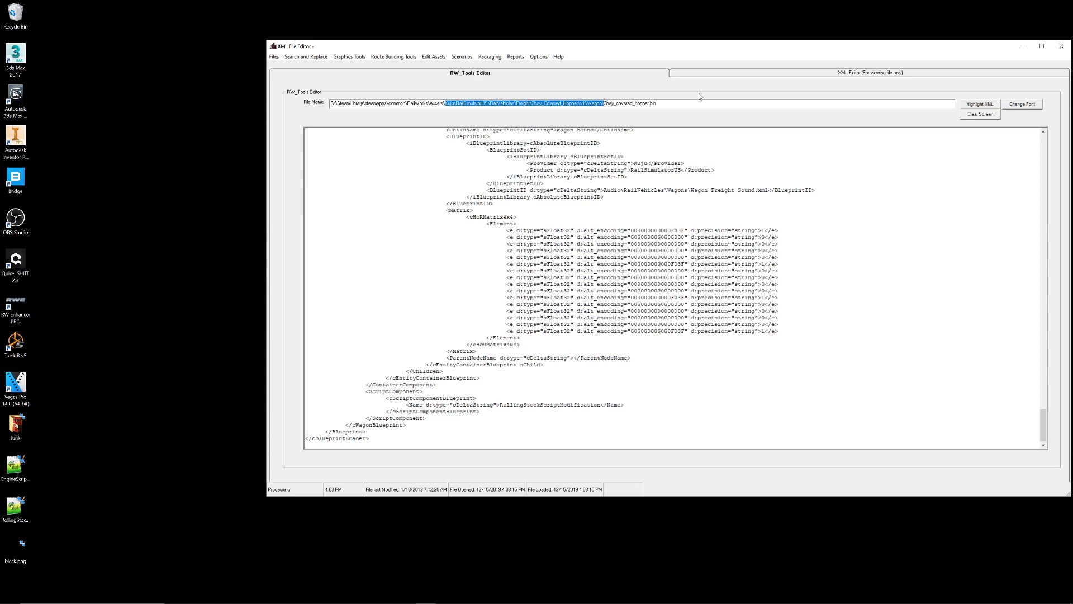
pyautogui.click(500, 404)
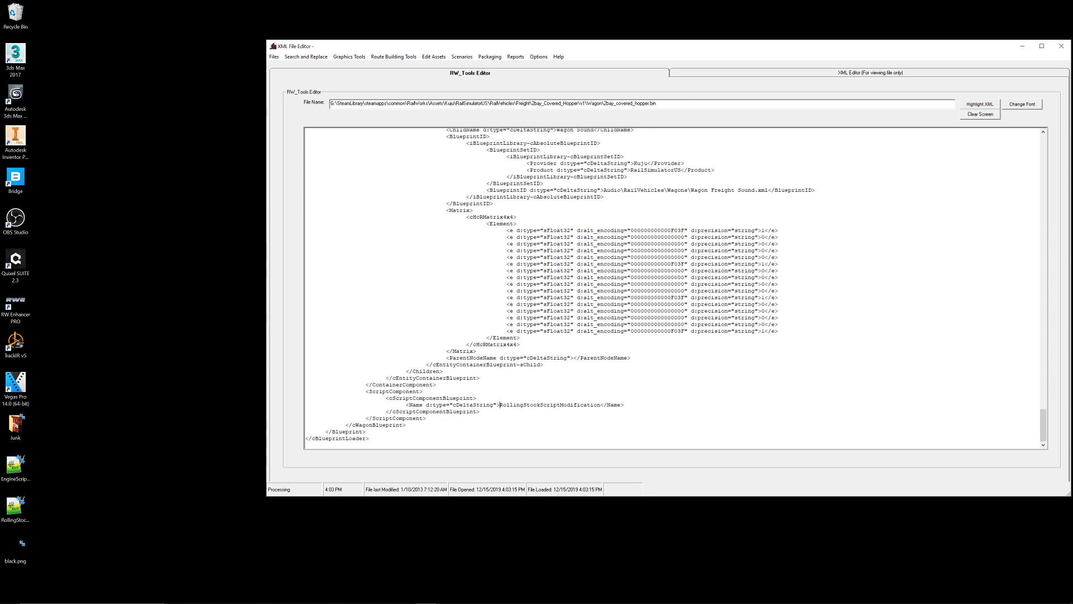
pyautogui.write('Kuju\\RailSimulatorUS\\RailVehicles\\Freight\\2bay_Covered_Hopper\\v1\\Wagon\\')
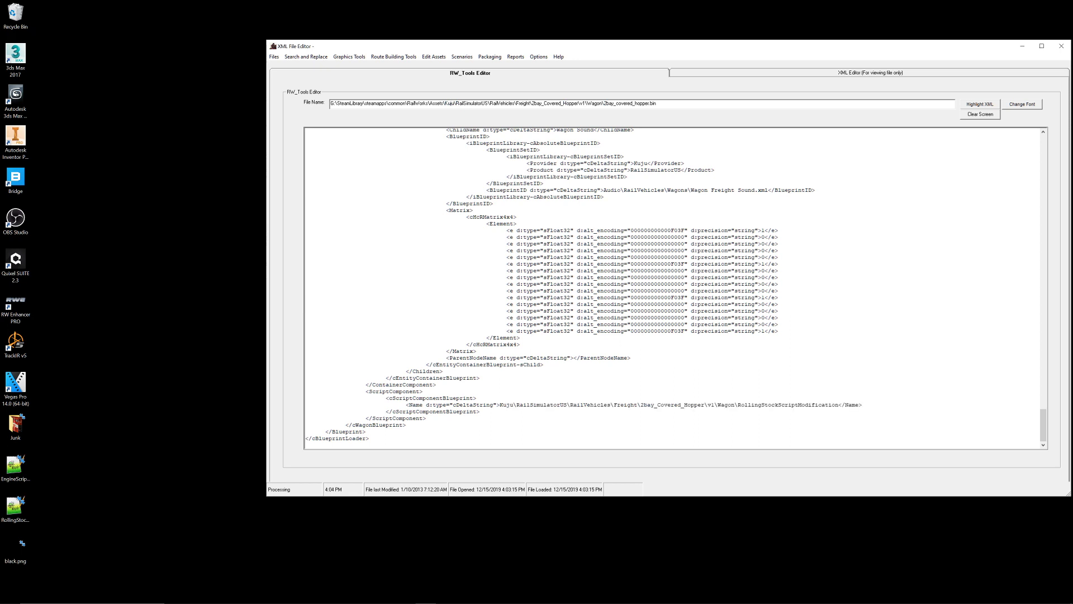
pyautogui.write('.lua')
# Step: Save the edited hopper blueprint and exit RW_Tools, returning to the Wagon folder
pyautogui.moveTo(761, 47); pyautogui.dragTo(734, 47)
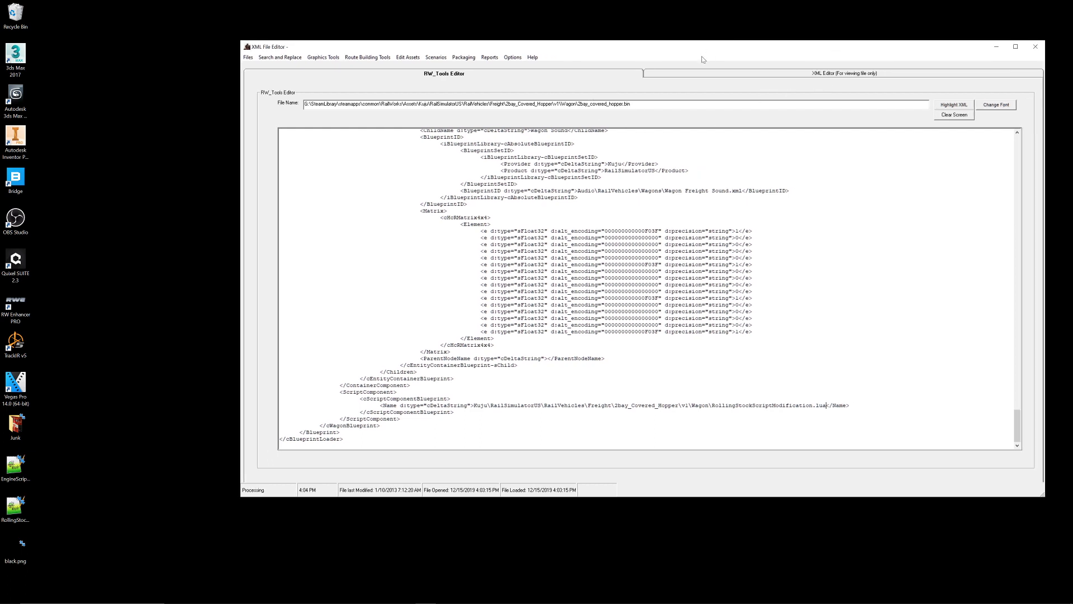
pyautogui.click(1035, 47)
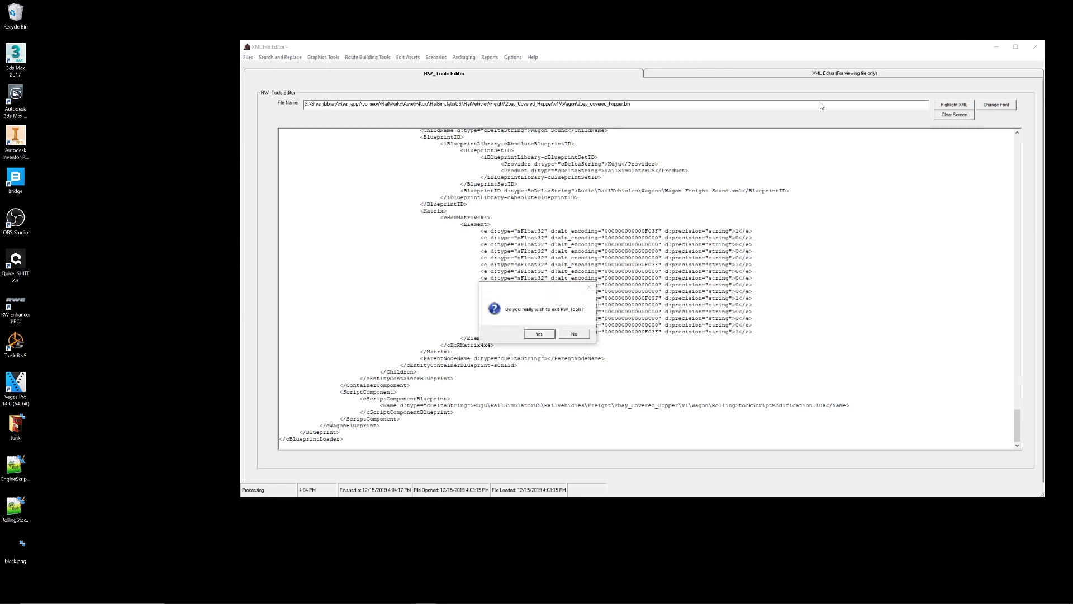
pyautogui.click(539, 334)
pyautogui.hotkey('alt', 'Tab')
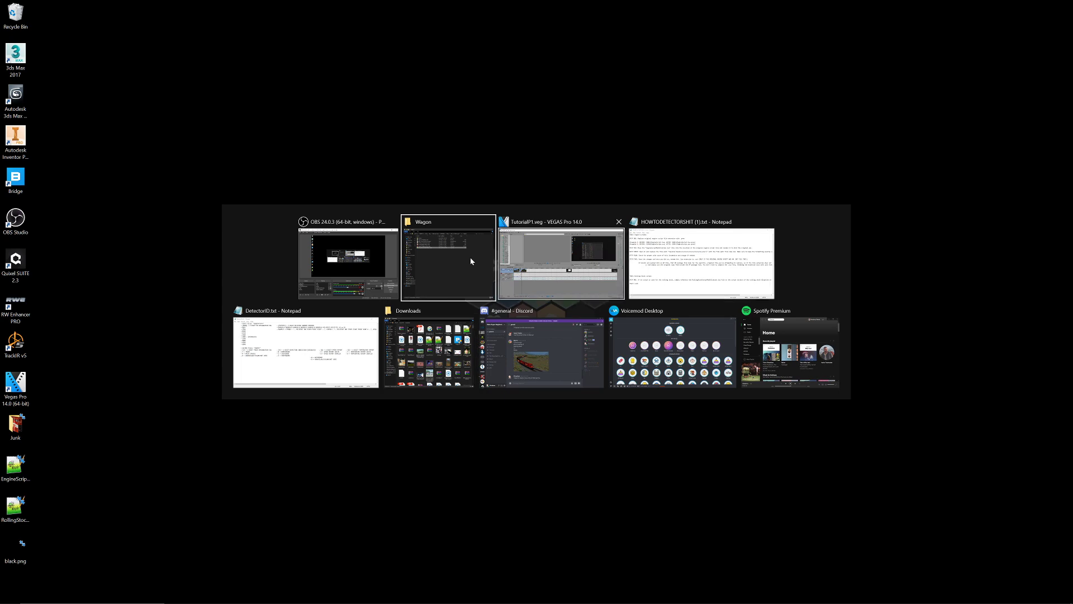
pyautogui.click(515, 246)
pyautogui.moveTo(327, 204); pyautogui.dragTo(661, 118)
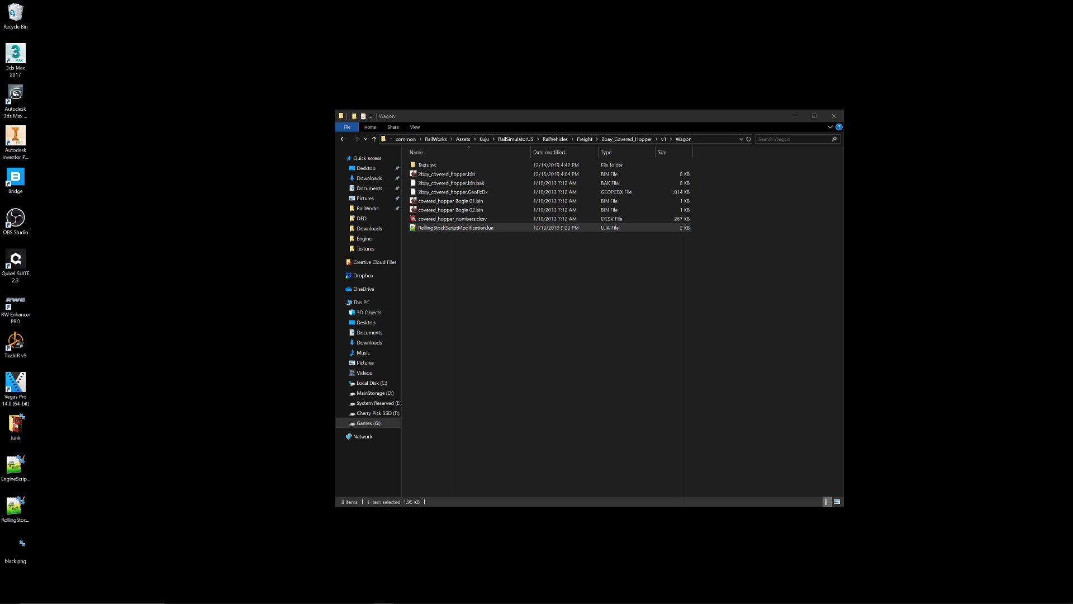
pyautogui.click(635, 259)
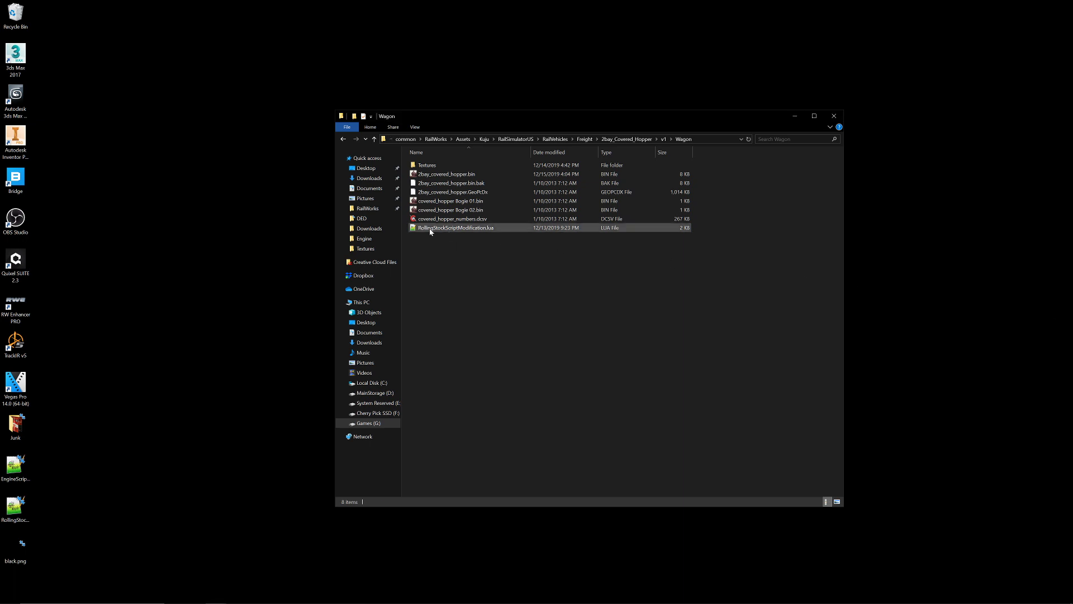
# Step: Open RollingStockScriptModification.lua in Notepad++ and examine the AXLE_COUNT and CAR_ID variables
pyautogui.doubleClick(430, 228)
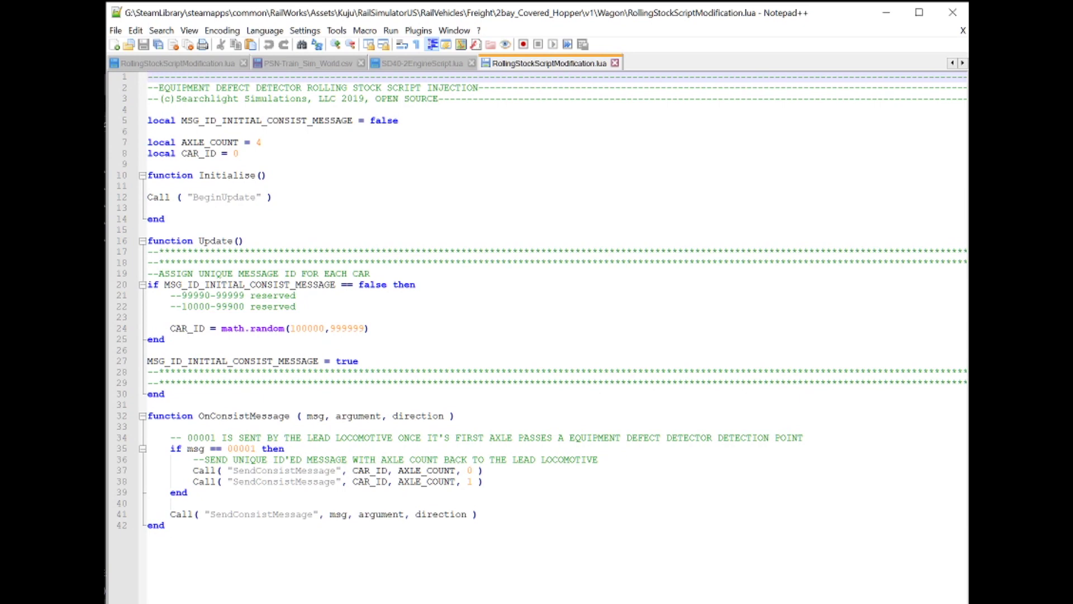
pyautogui.click(261, 142)
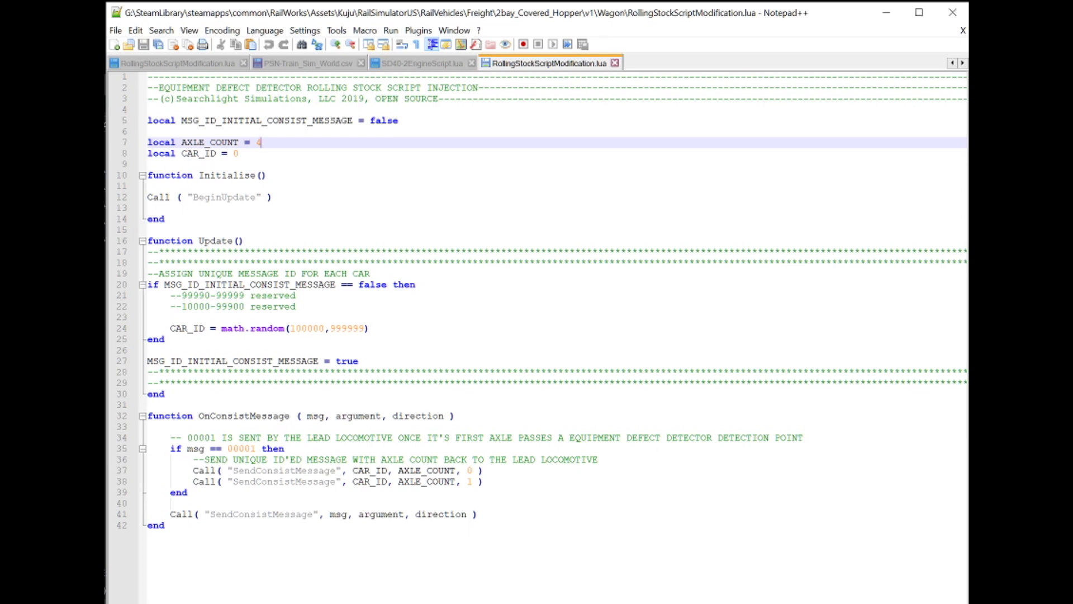
pyautogui.hotkey('shift', 'Left')
pyautogui.click(238, 153)
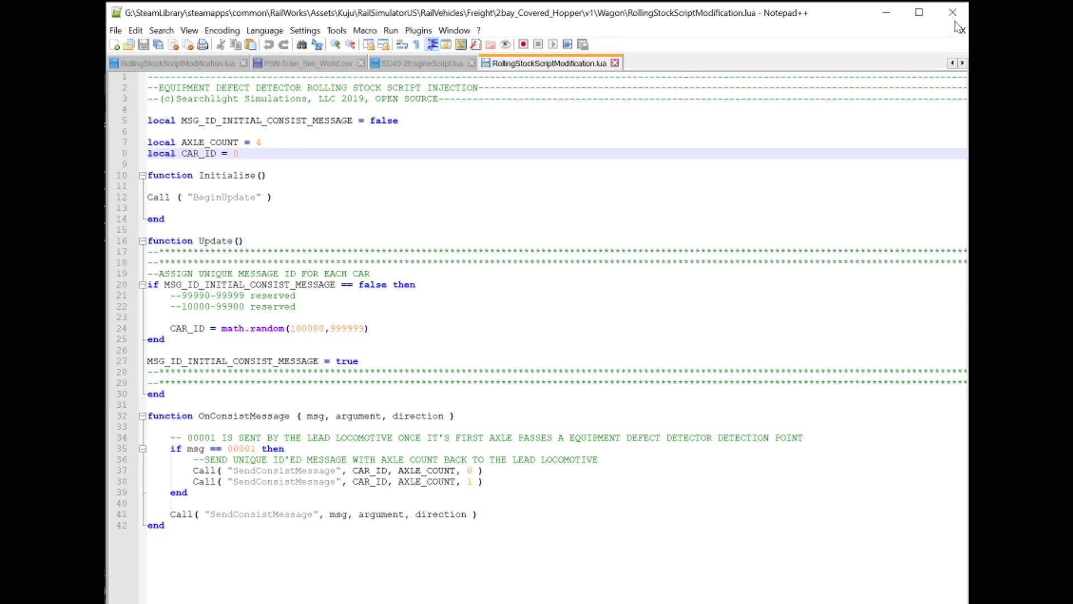
# Step: Check the AXLE_COUNT_THIS_RV and AXLE_COUNT values in SD40-2EngineScript.lua, and close the editor to return to the Wagon folder
pyautogui.click(431, 66)
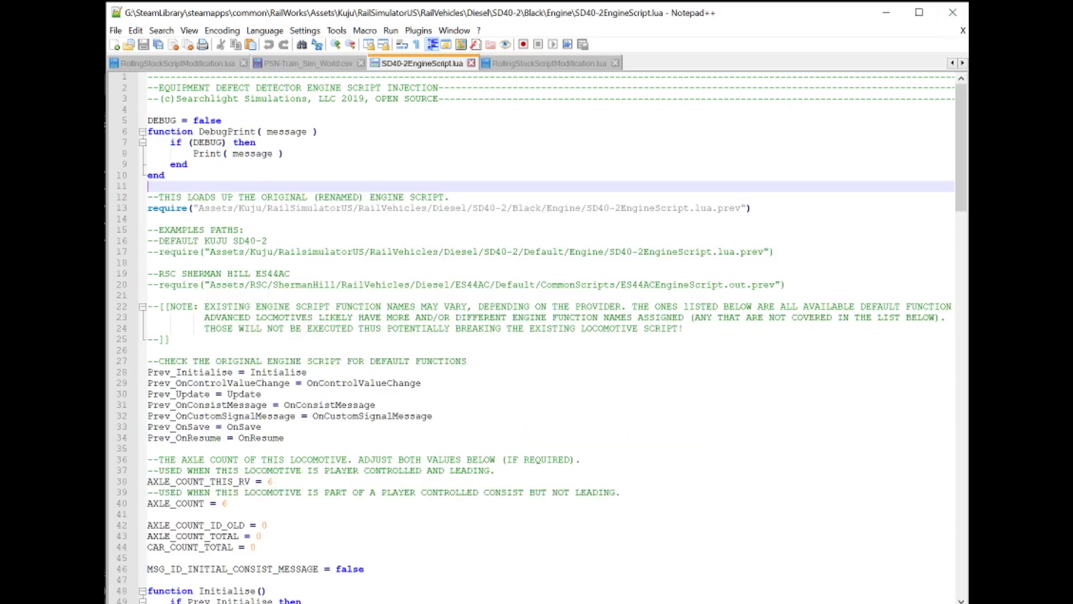
pyautogui.scroll(-7, 537, 336)
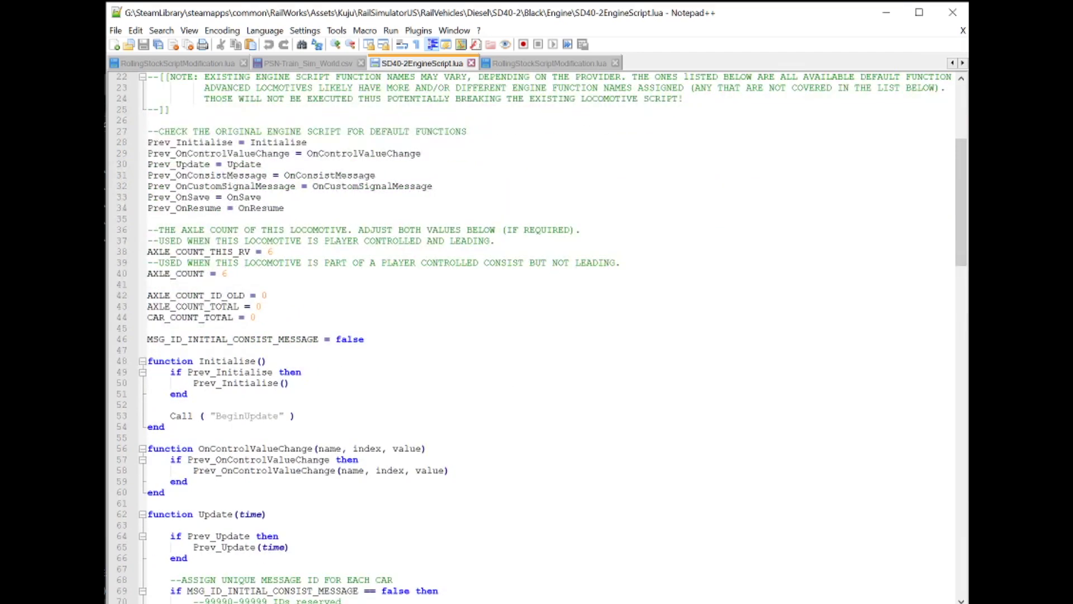
pyautogui.doubleClick(270, 251)
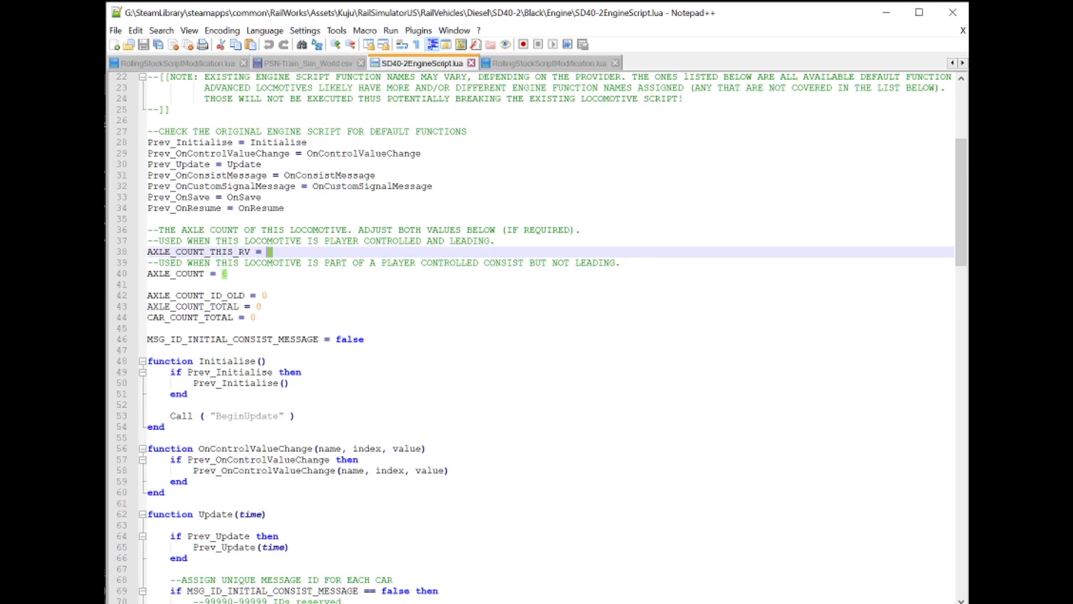
pyautogui.doubleClick(224, 274)
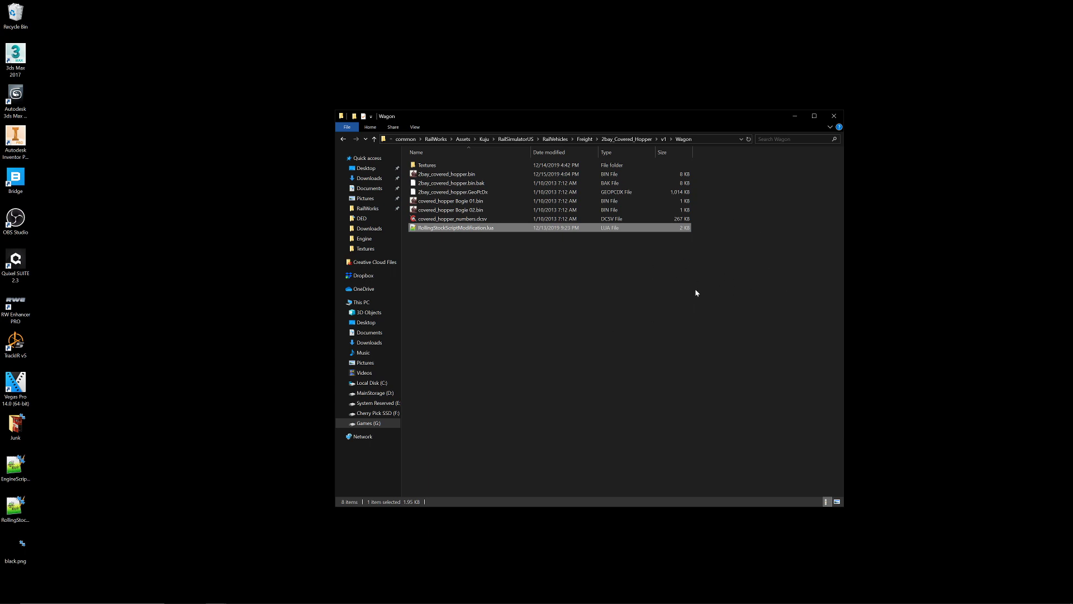
pyautogui.click(687, 294)
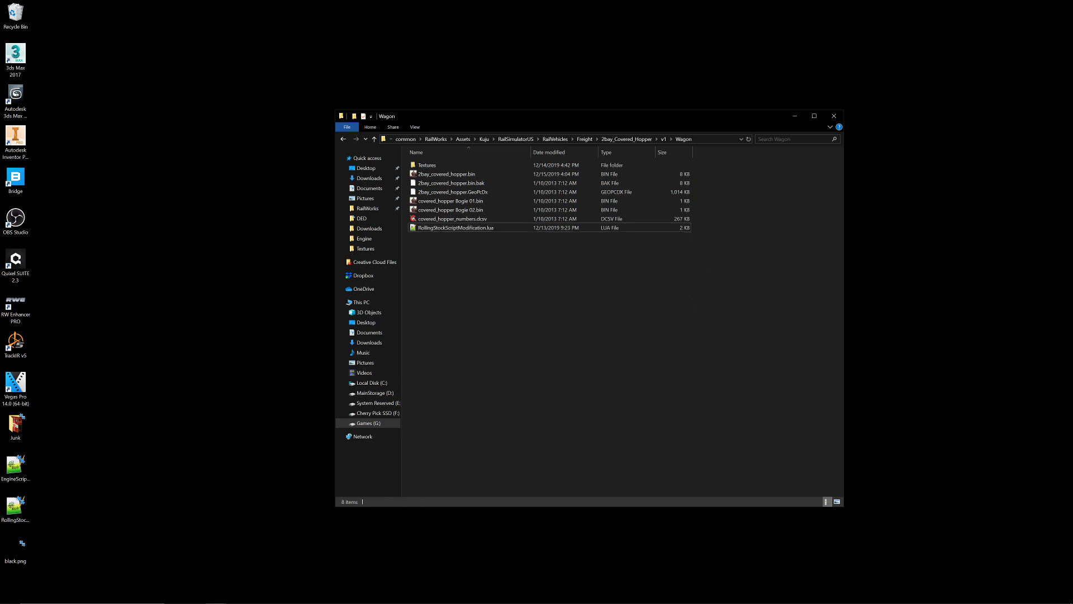